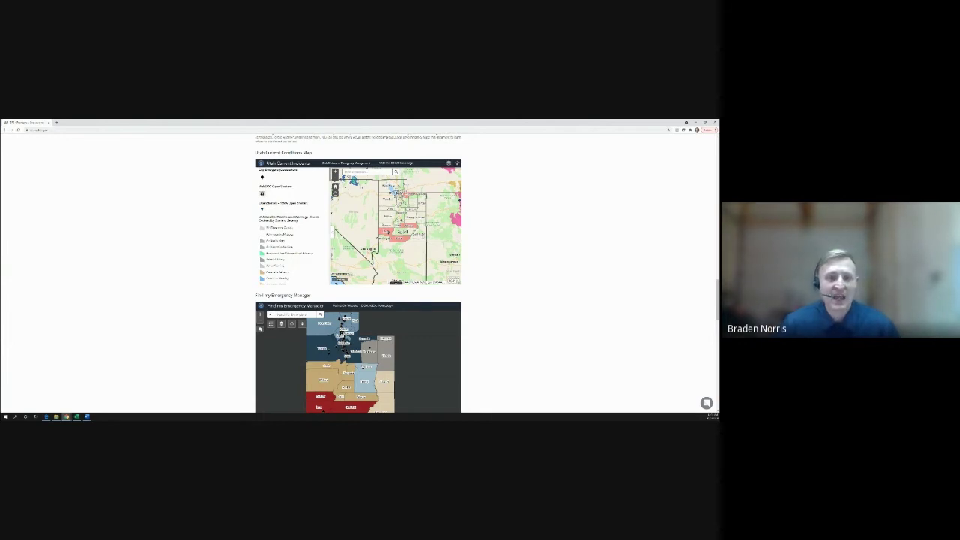
Switch to the Utah Critical Infrastructure Dashboard window
key("alt+Tab")
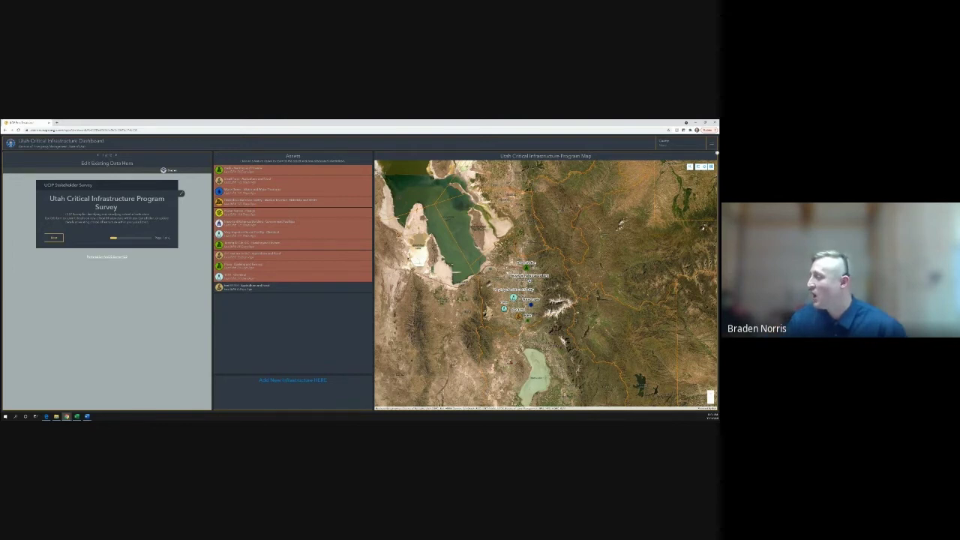
scroll(509, 360, "up", 1)
scroll(508, 360, "down", 2)
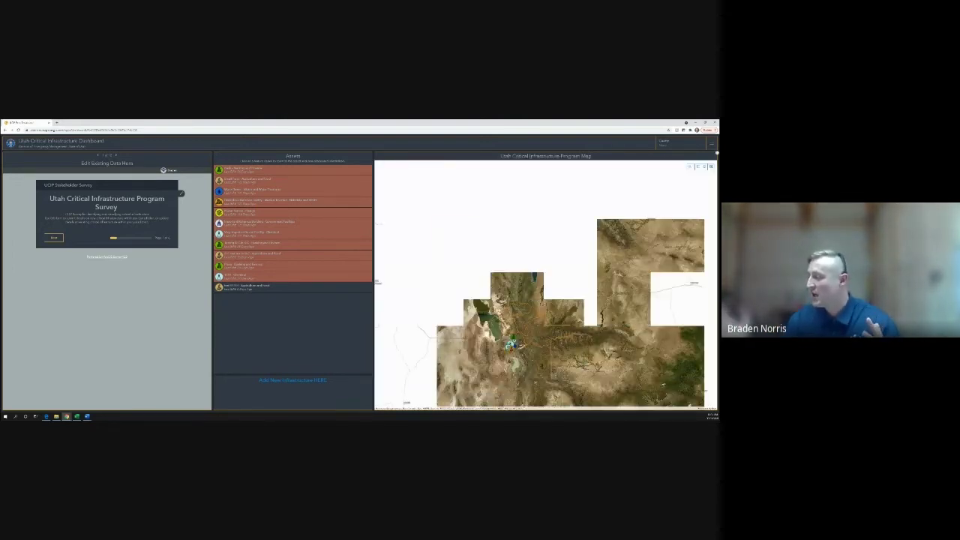
scroll(506, 337, "up", 3)
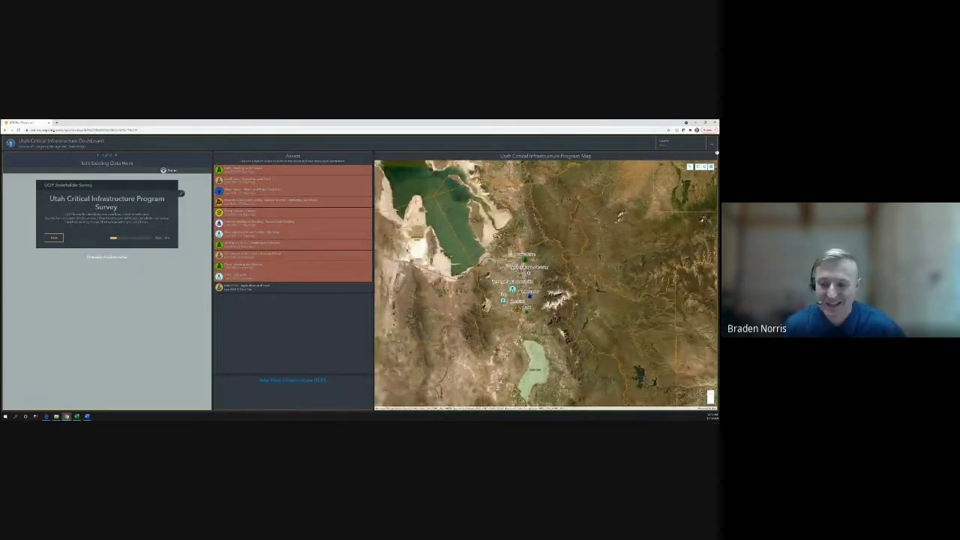
scroll(491, 337, "down", 3)
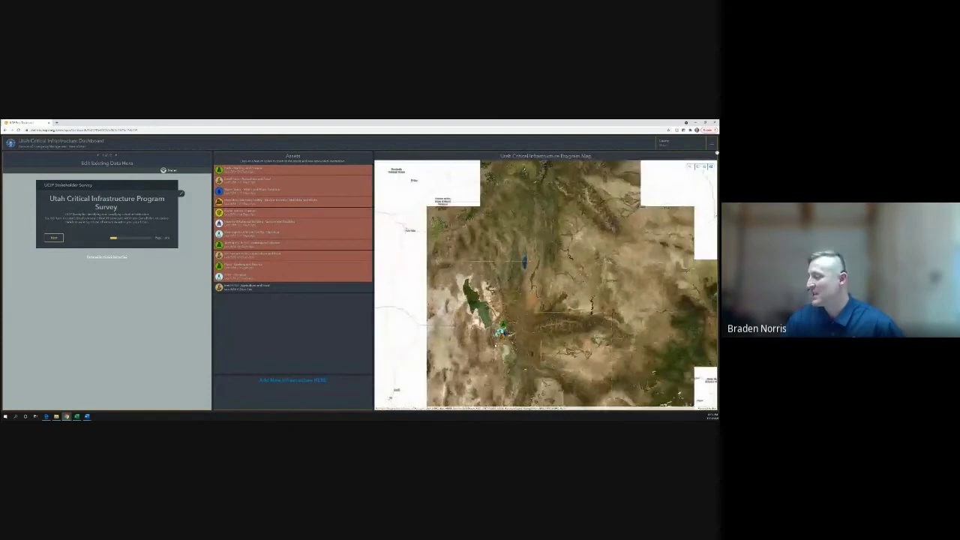
left_click_drag(479, 355, 487, 251)
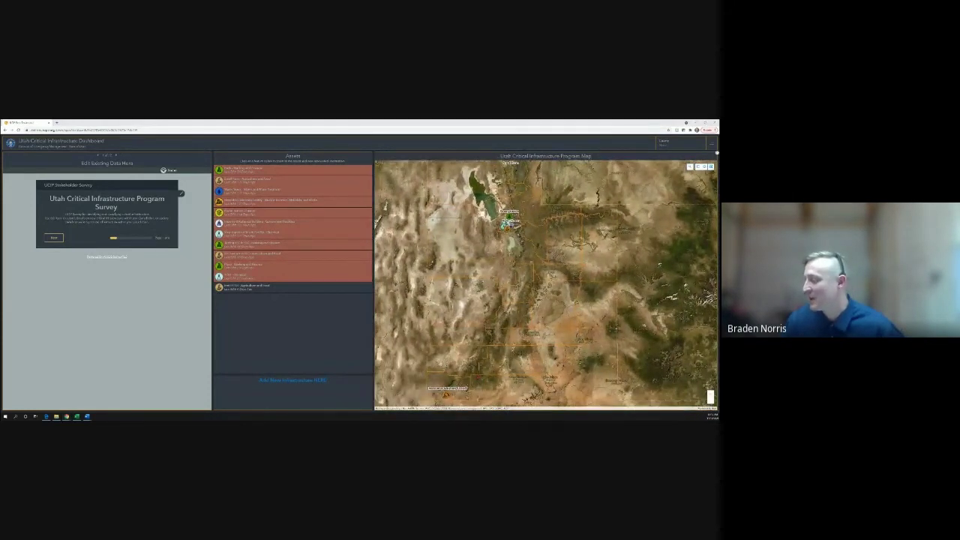
left_click_drag(476, 374, 485, 354)
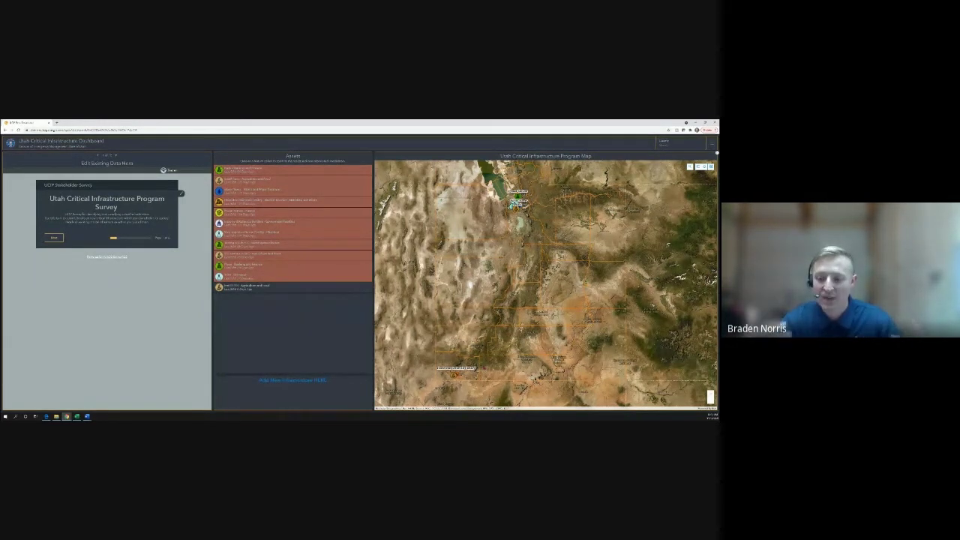
scroll(488, 256, "up", 5)
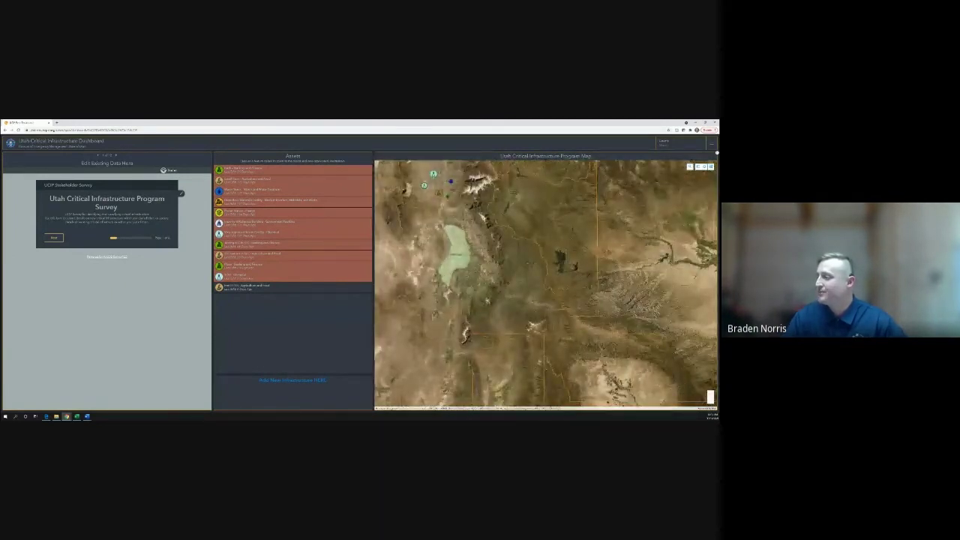
left_click_drag(466, 253, 505, 329)
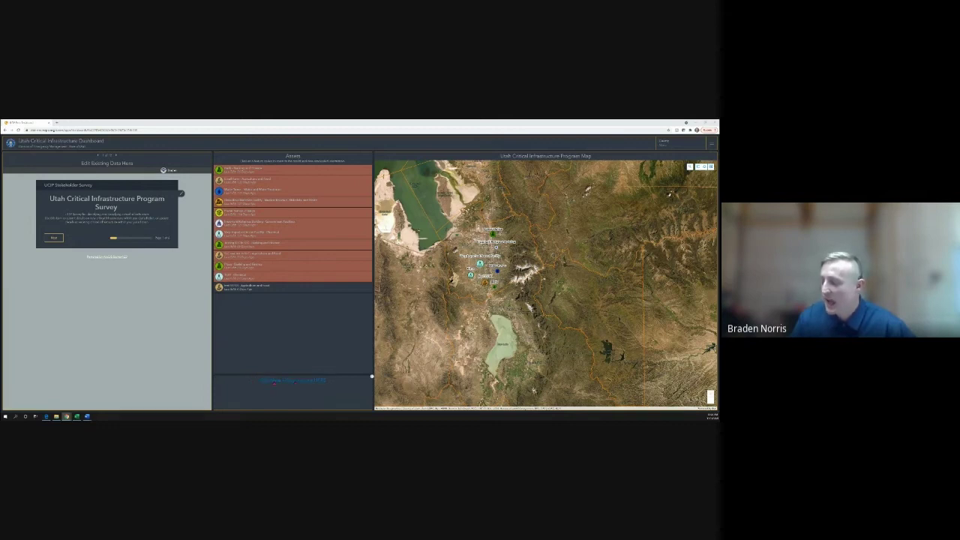
Follow the Add New Infrastructure link to start a new UCIP Stakeholder Survey
left_click(300, 382)
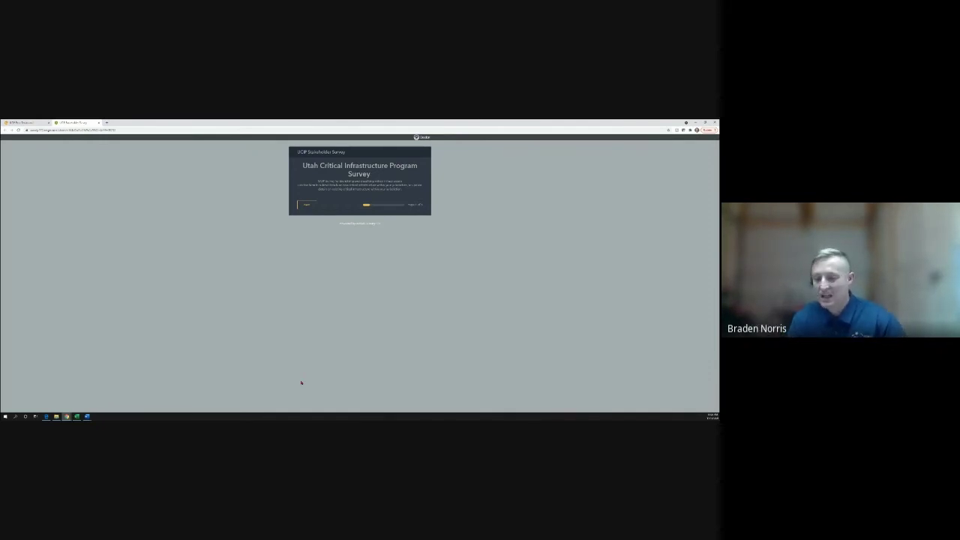
Start the survey, zoom the page in, and enter the assessor's full name
left_click(307, 205)
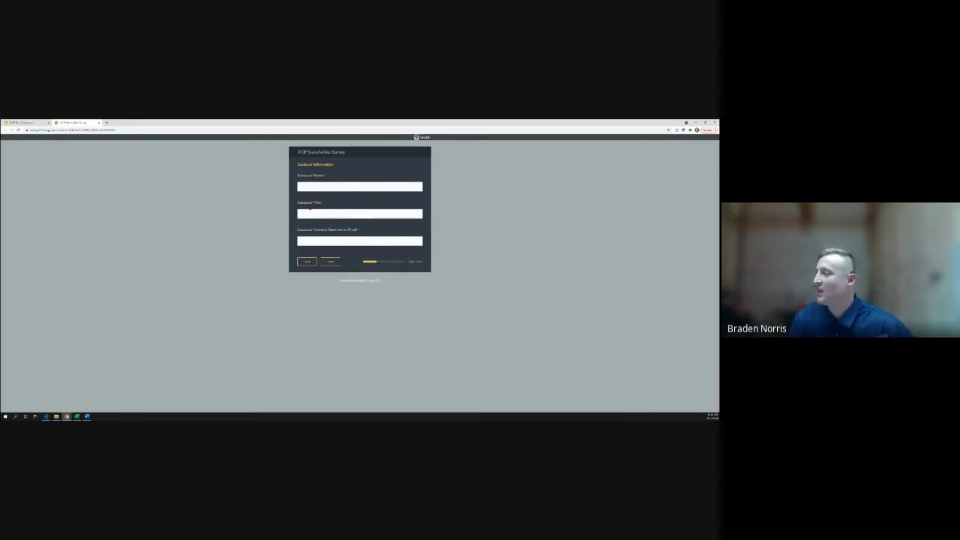
left_click(314, 185)
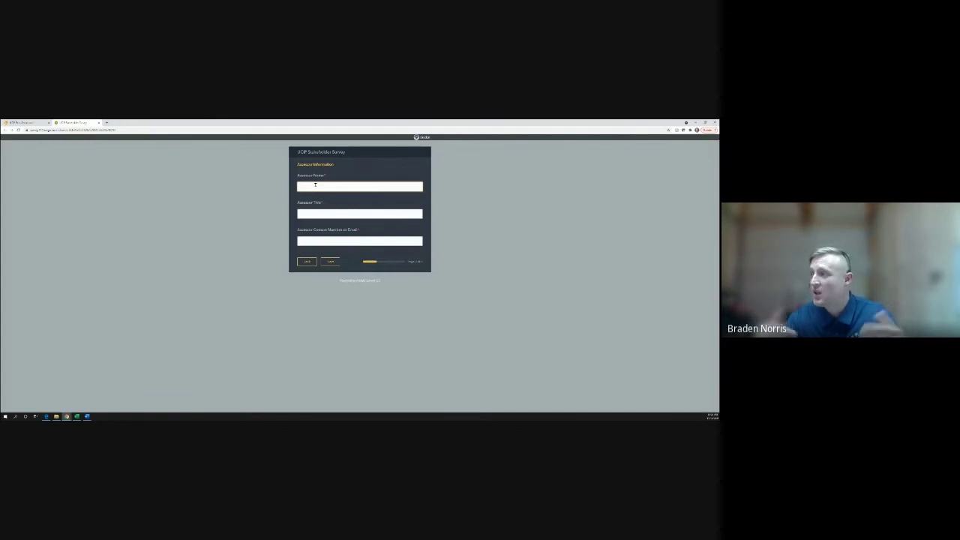
type("test")
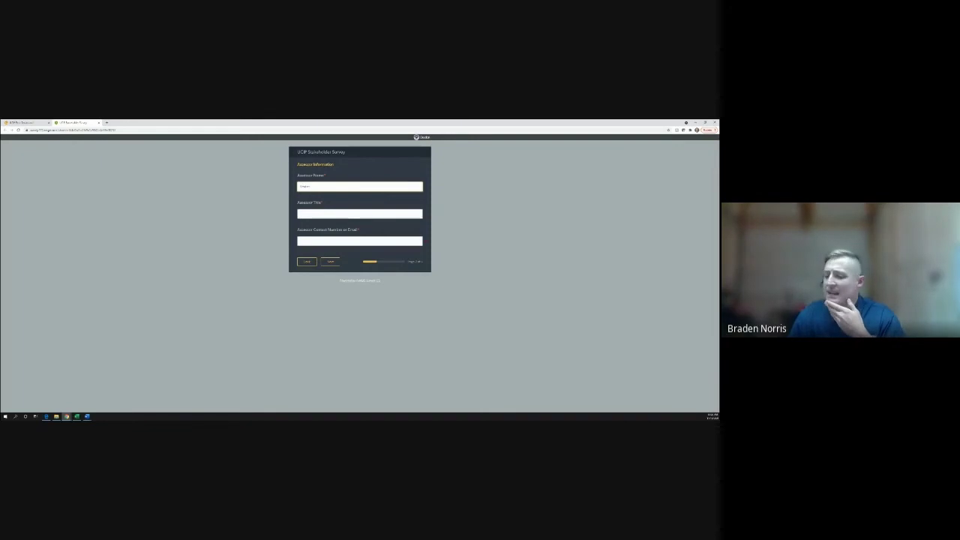
key("ctrl+plus")
key("ctrl+plus")
key("ctrl+plus")
key("ctrl+plus")
left_click(439, 234)
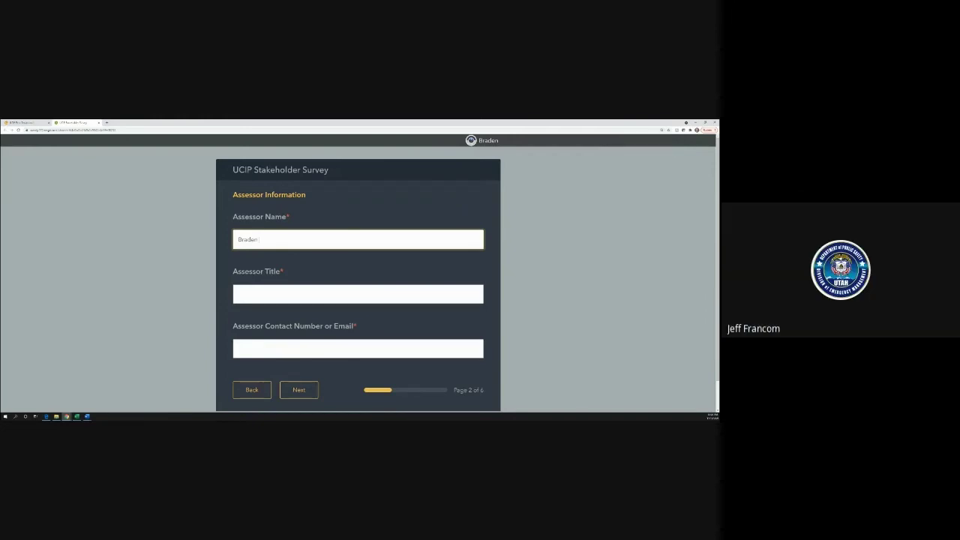
type("No")
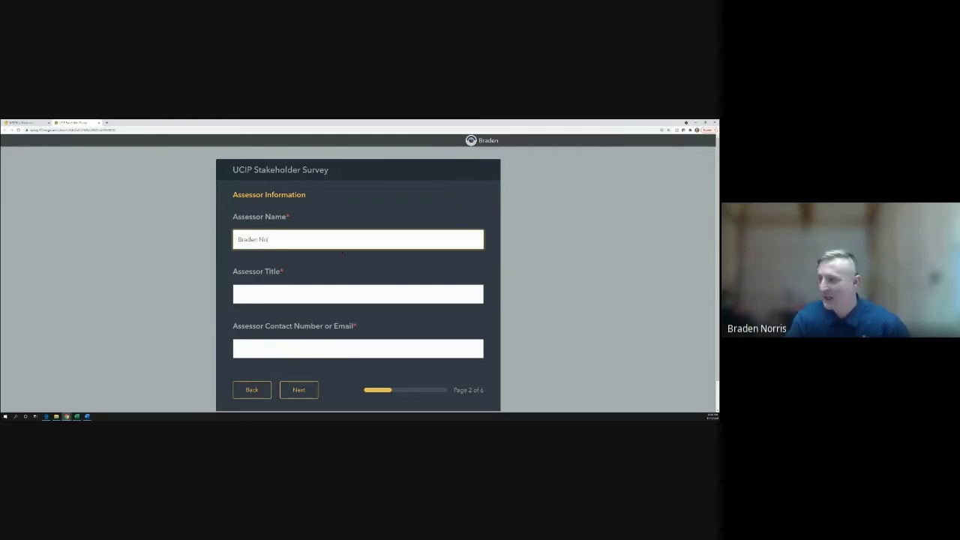
type("rris")
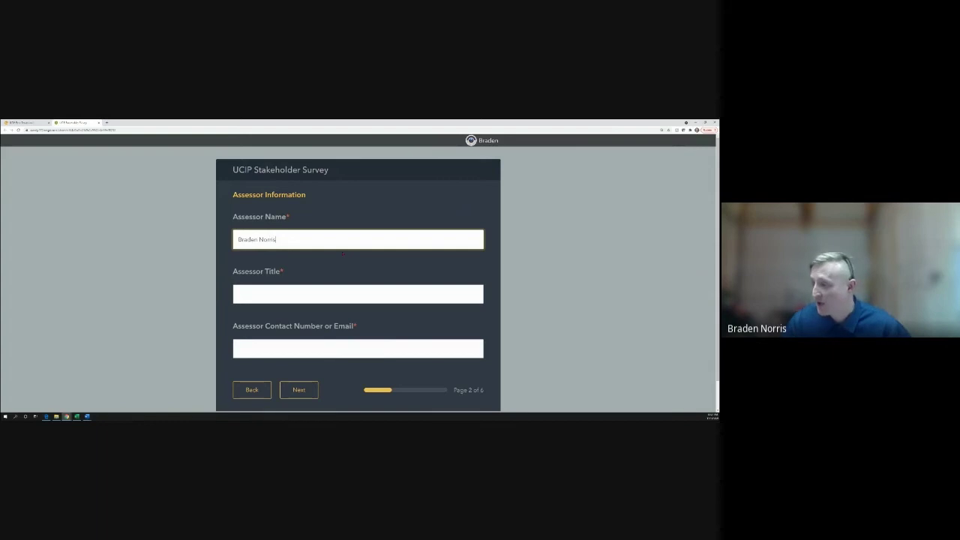
Enter the assessor title 'Planner for DEM' and the assessor's contact phone number
left_click(296, 290)
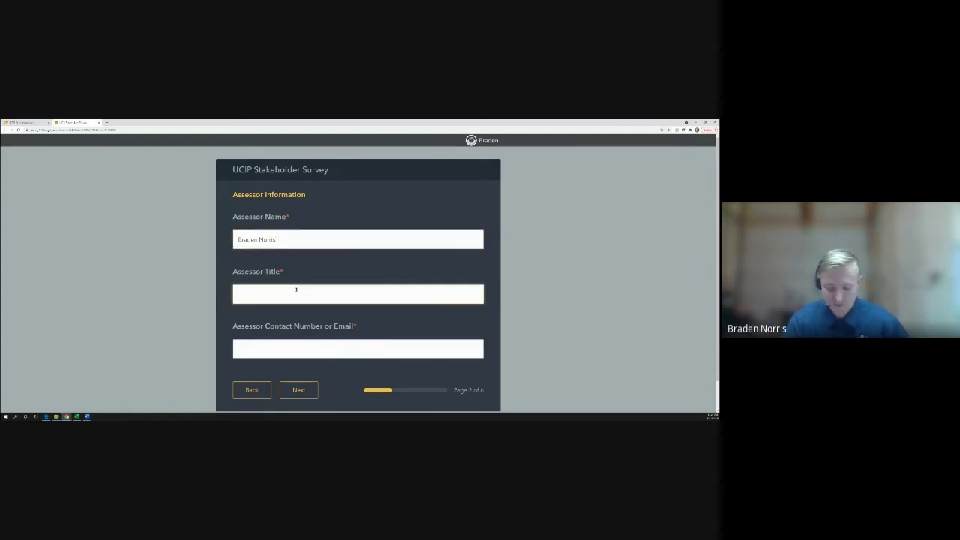
type("Planner")
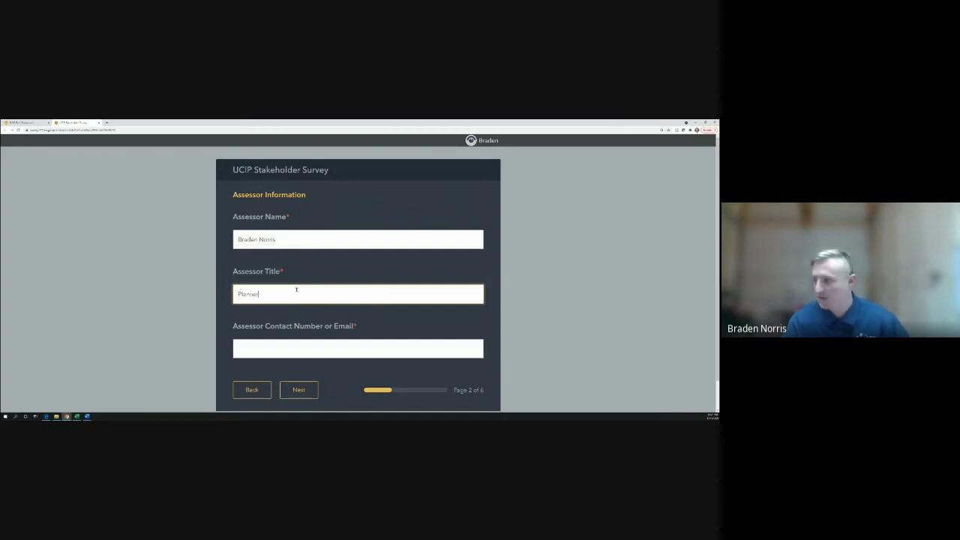
type(" for DEM")
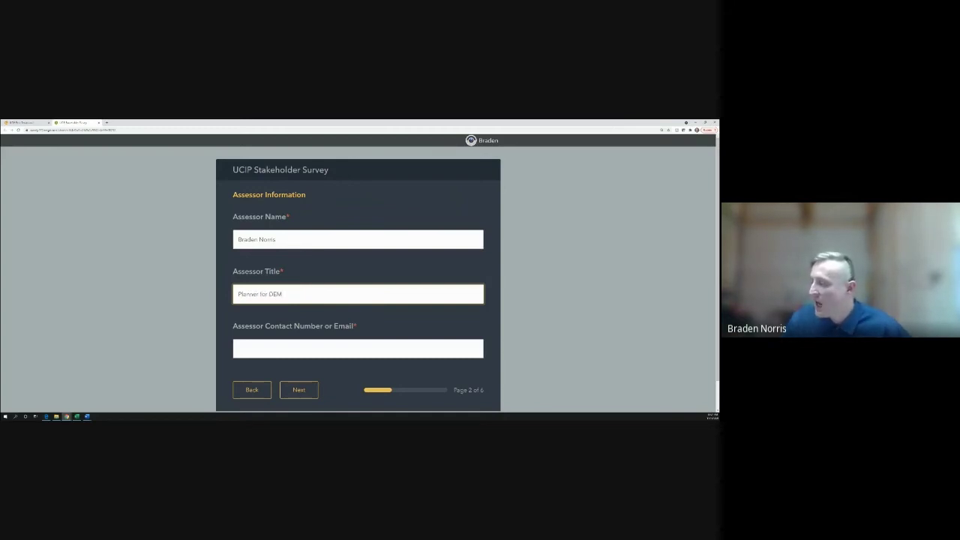
left_click(278, 344)
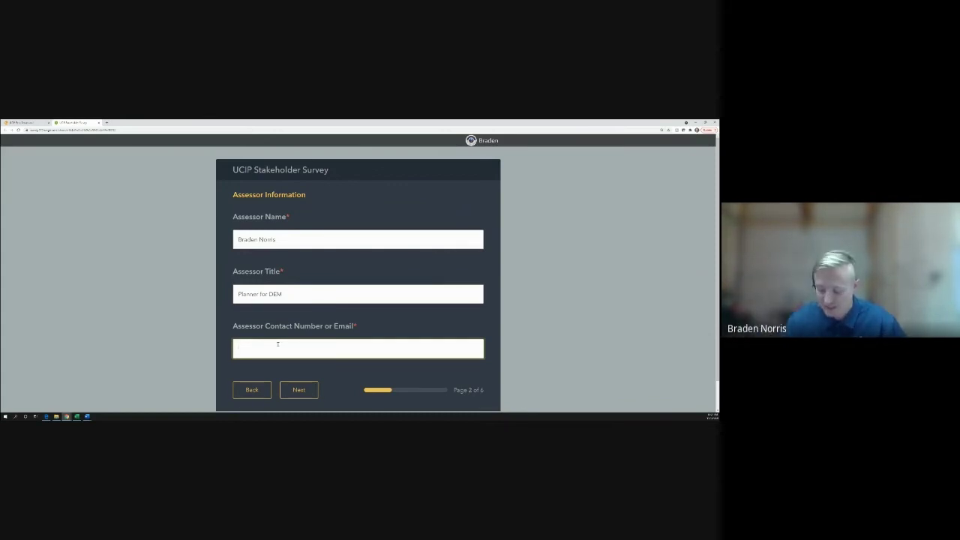
Go to the Asset Information page and enter 'Test' as the Asset Name
left_click(299, 389)
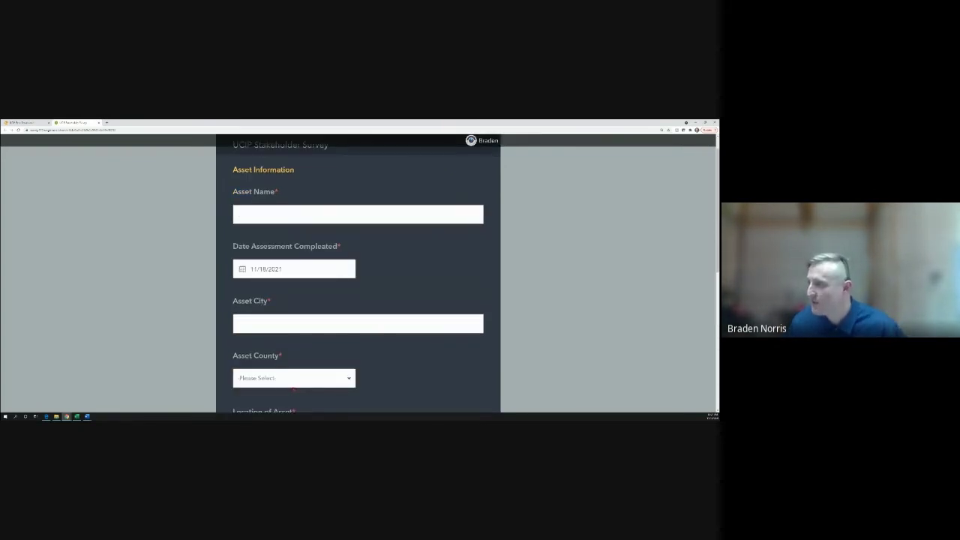
left_click(310, 217)
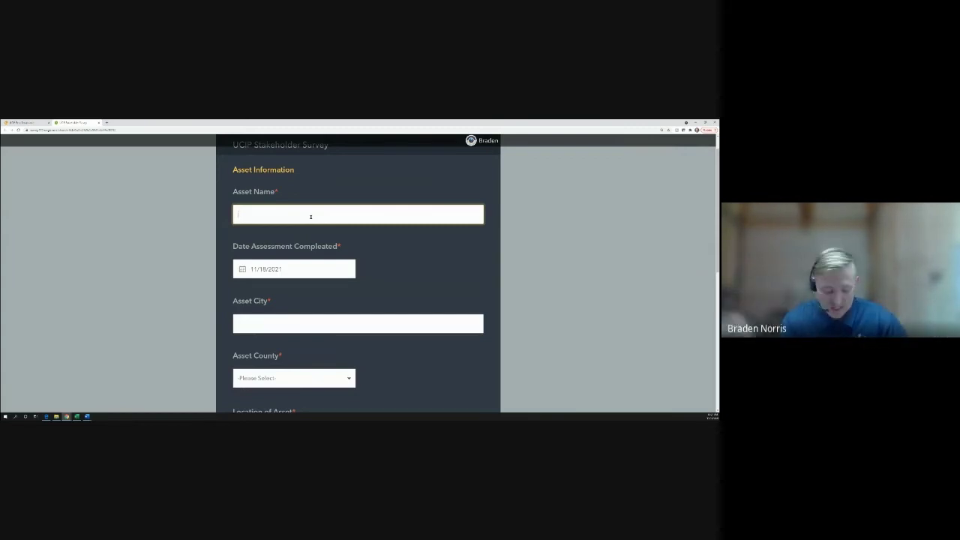
type("Test")
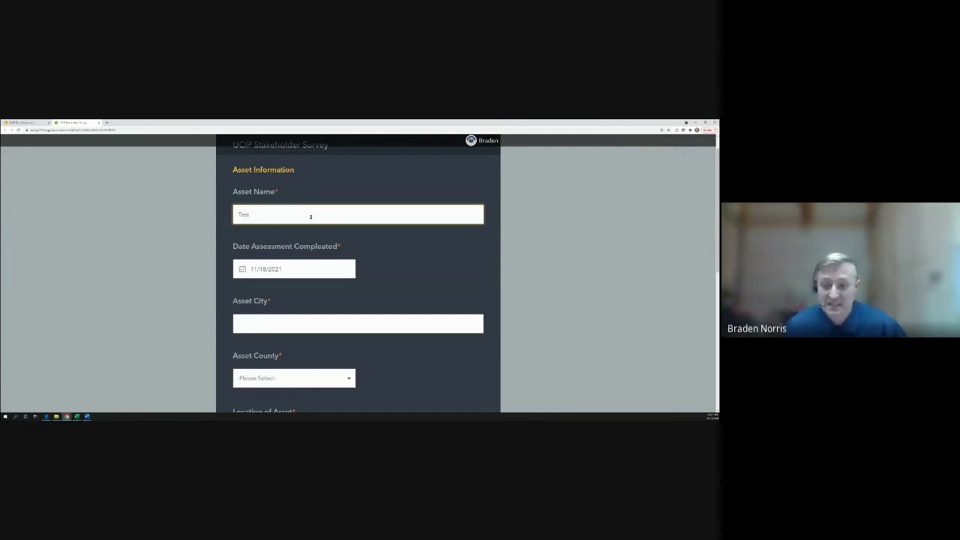
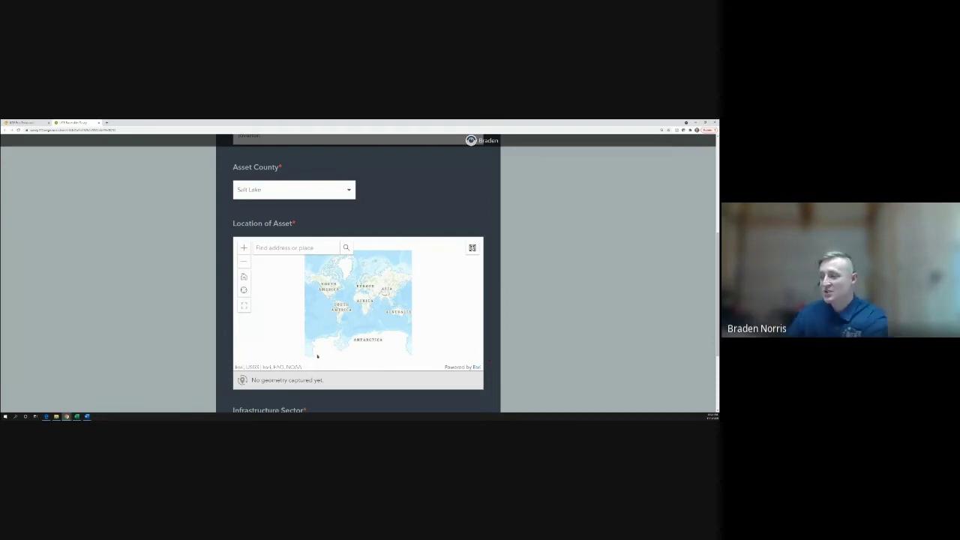
Drop the asset pin in Riverton, Utah, capturing Lat 40.51791, Lon -111.93489
scroll(340, 317, "up", 2)
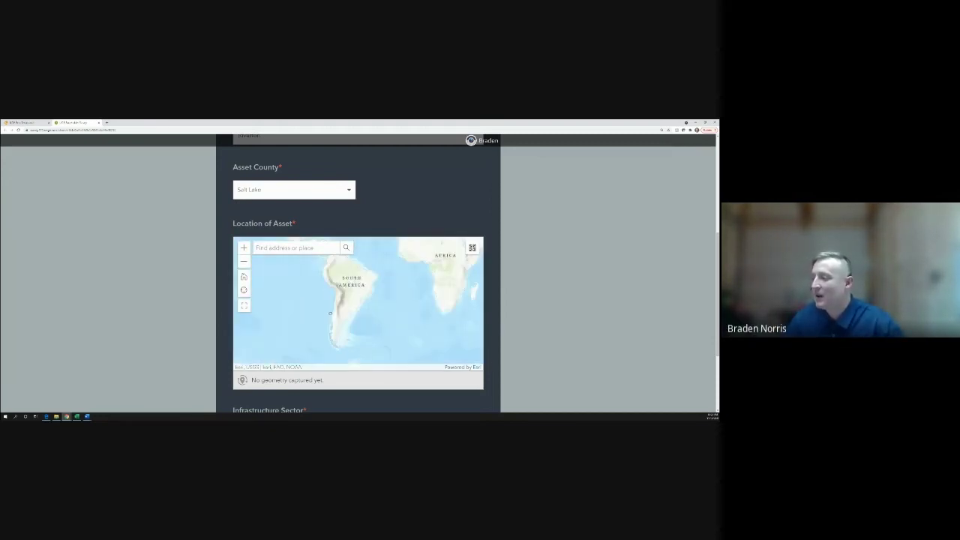
scroll(321, 315, "up", 6)
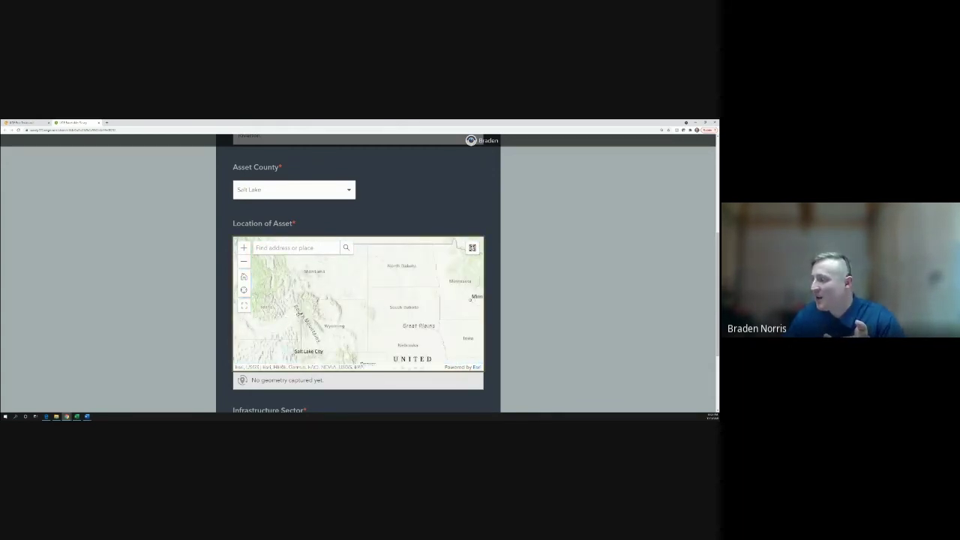
scroll(298, 313, "down", 1)
scroll(363, 316, "up", 3)
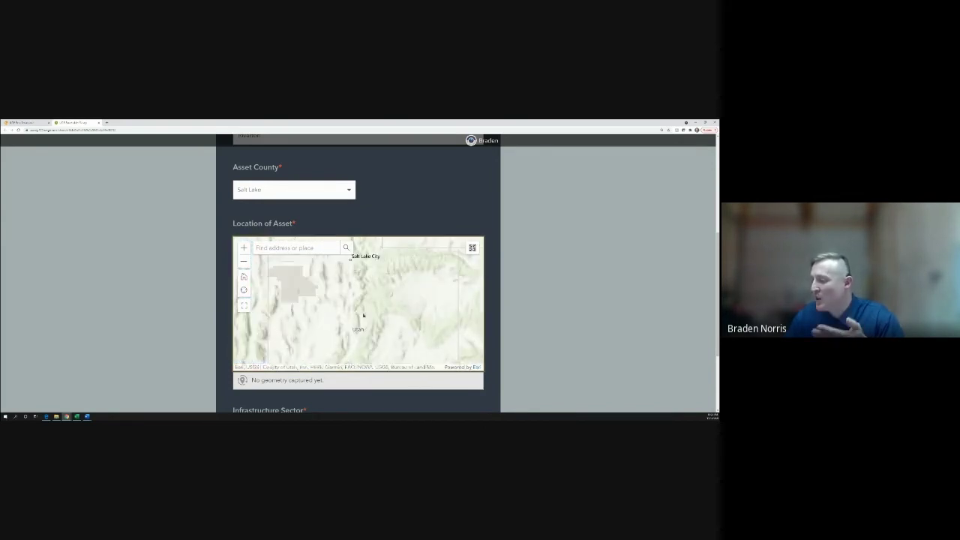
scroll(362, 316, "down", 1)
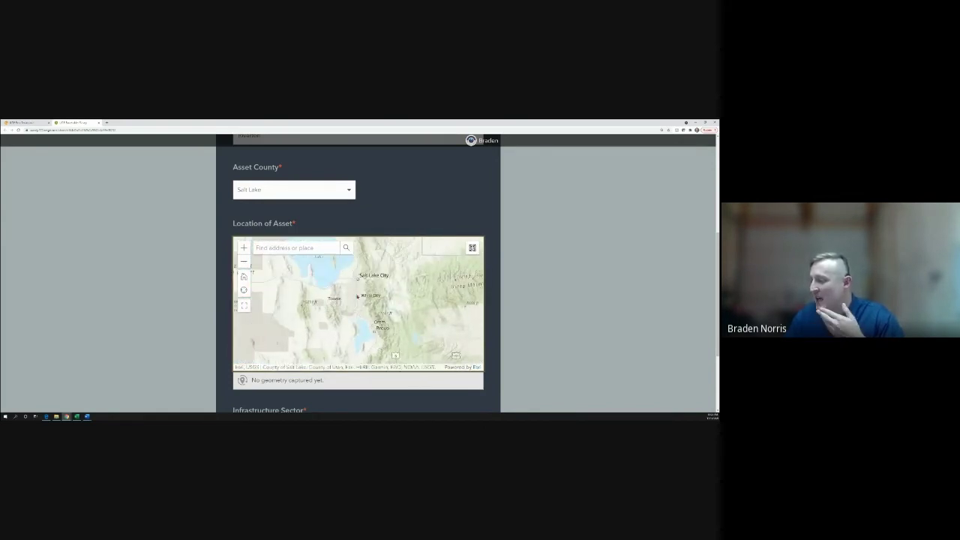
scroll(357, 295, "up", 4)
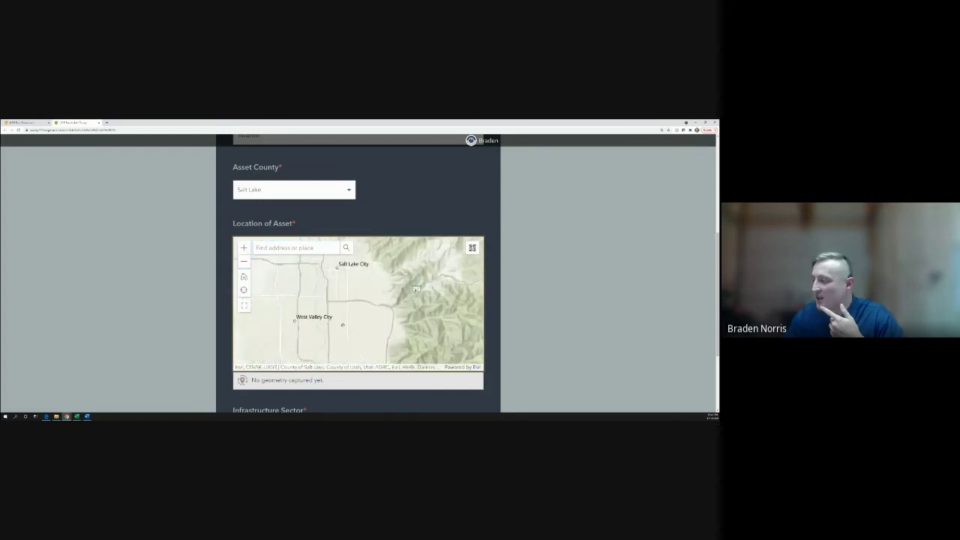
left_click_drag(416, 289, 448, 162)
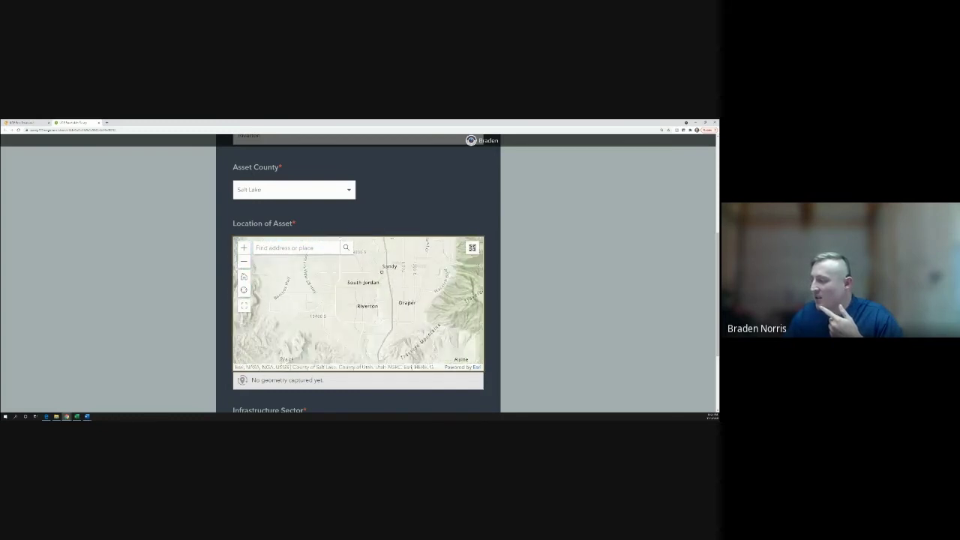
scroll(360, 317, "up", 2)
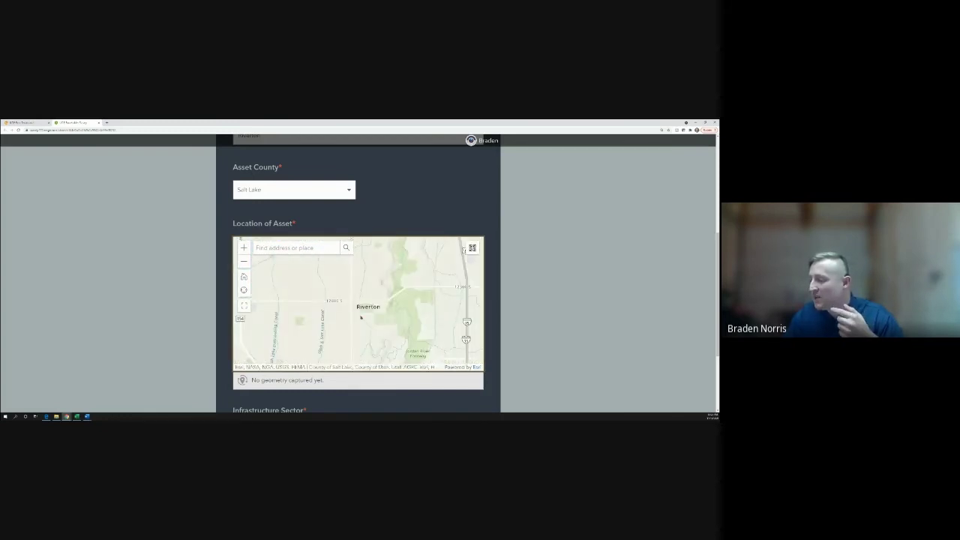
left_click(361, 317)
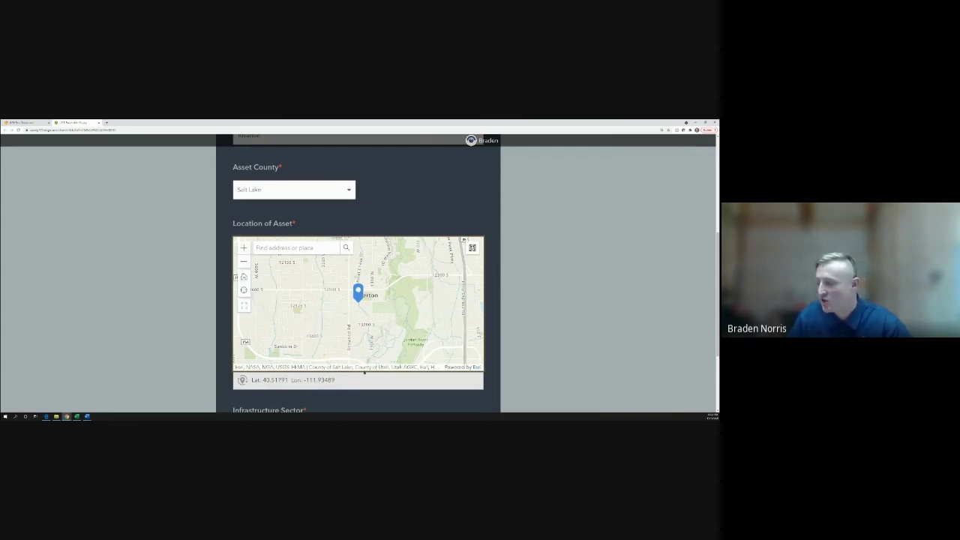
scroll(388, 345, "down", 1)
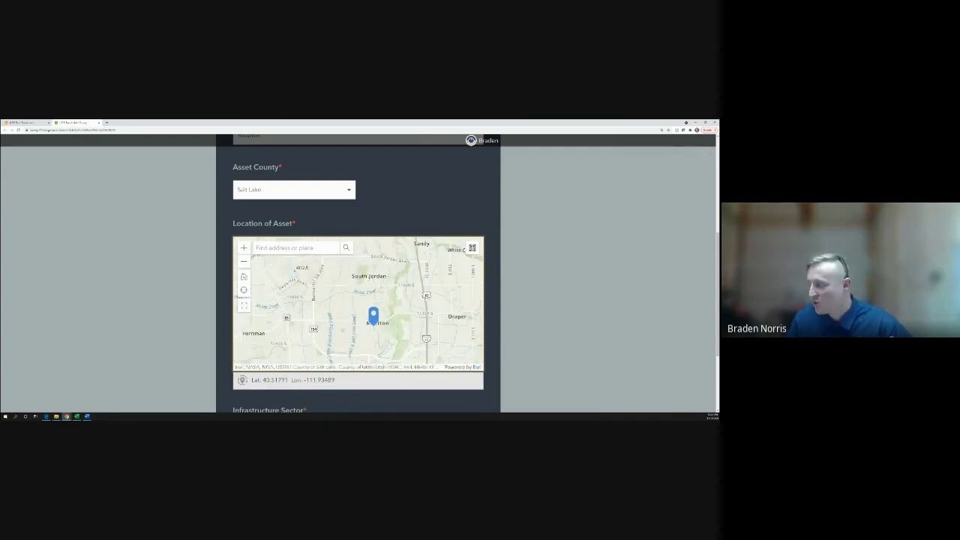
scroll(496, 333, "down", 3)
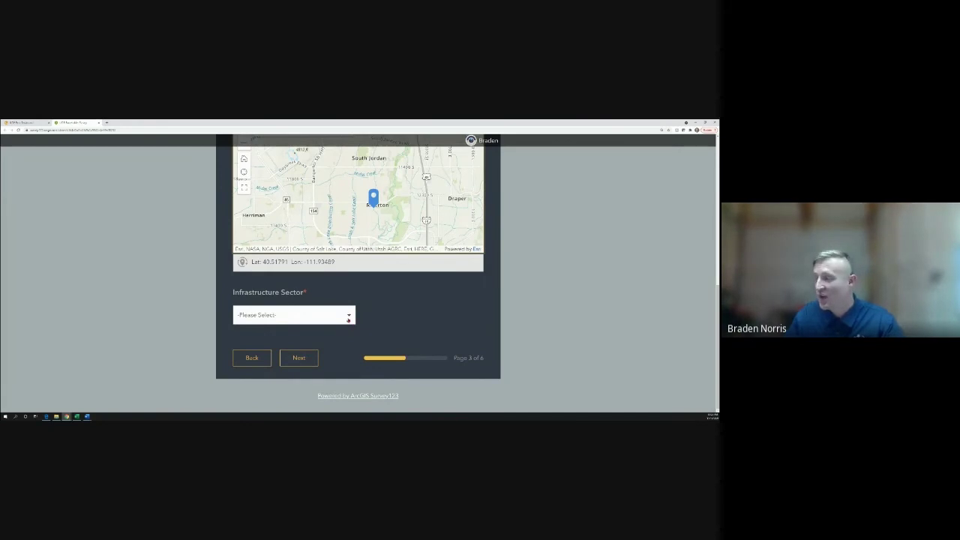
Choose Agriculture and Food as the Infrastructure Sector
left_click(348, 318)
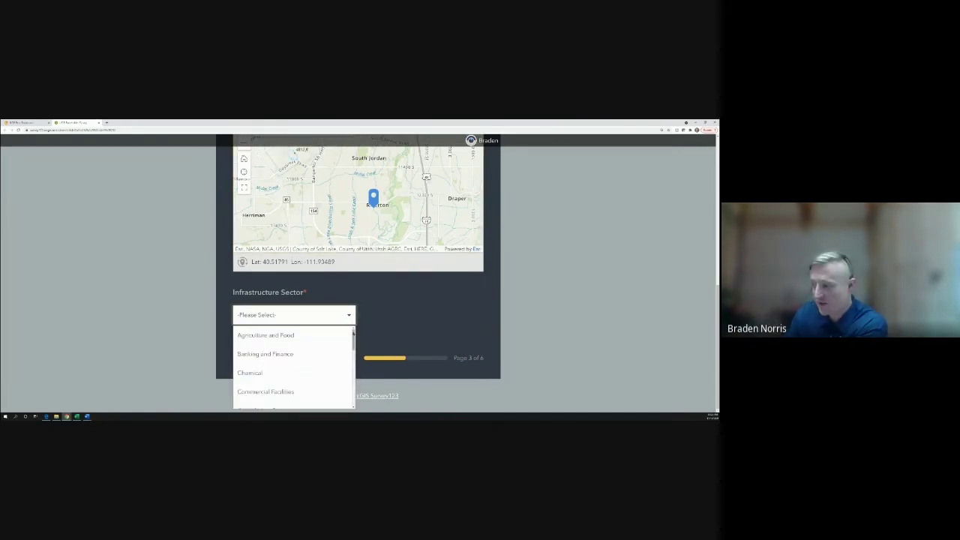
scroll(347, 392, "down", 5)
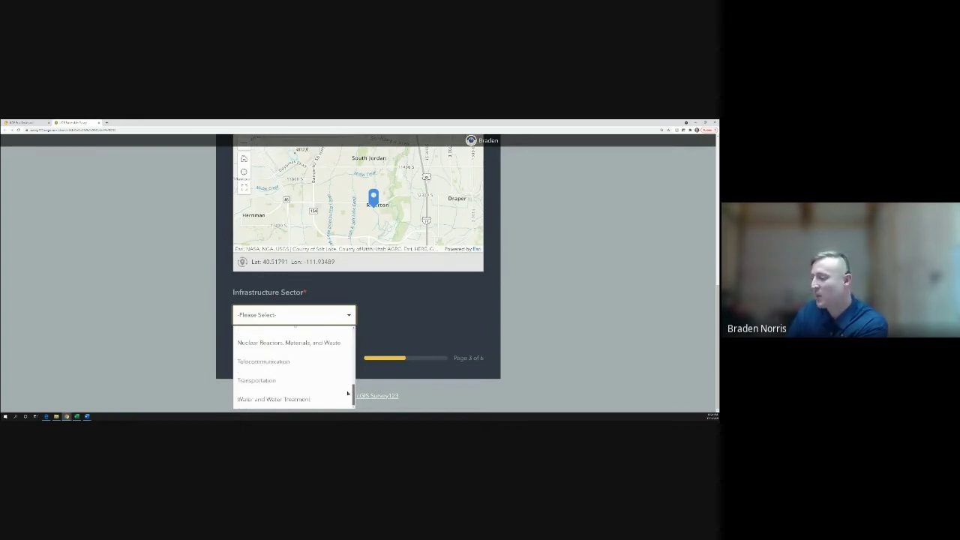
scroll(347, 375, "up", 5)
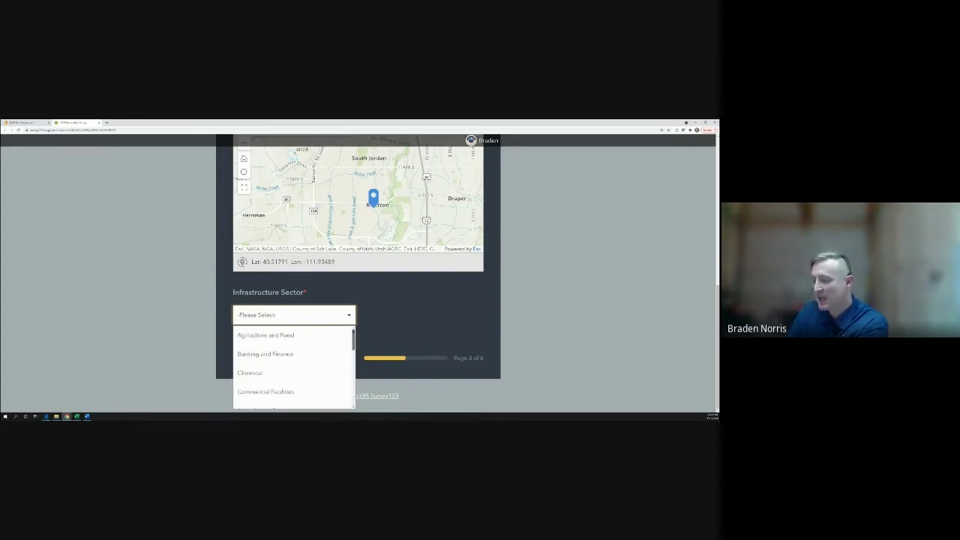
left_click(295, 335)
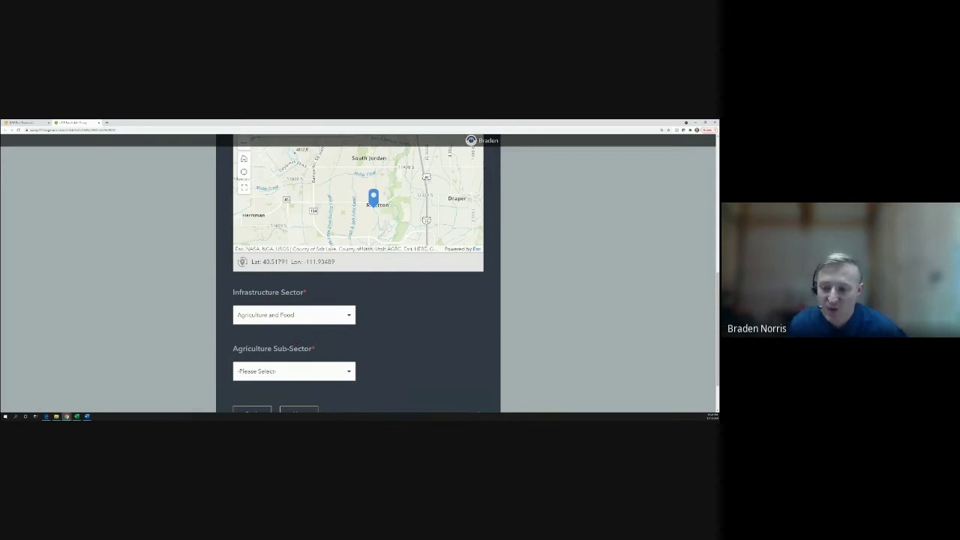
scroll(338, 351, "down", 1)
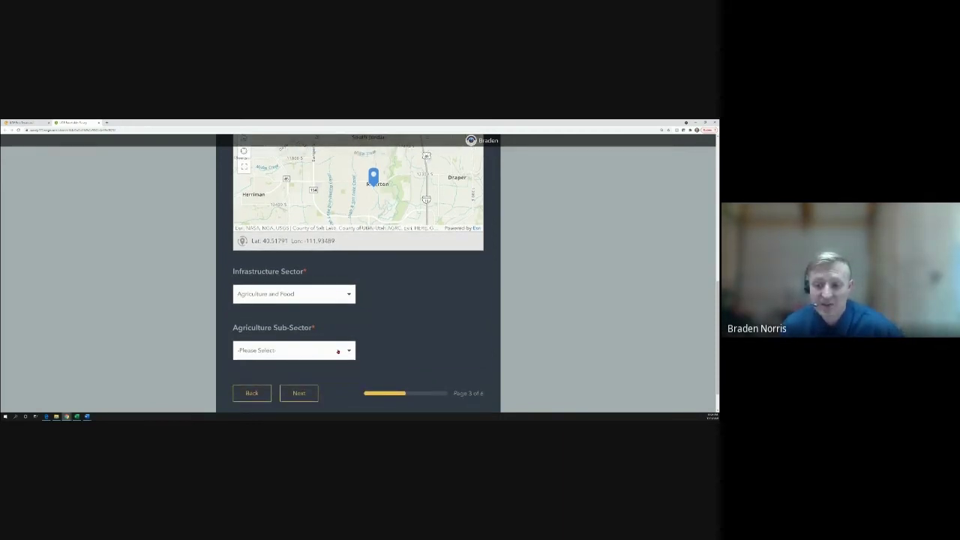
Set Agriculture Sub-Sector to Food Product Storage and Distribution and move to the next page
left_click(338, 351)
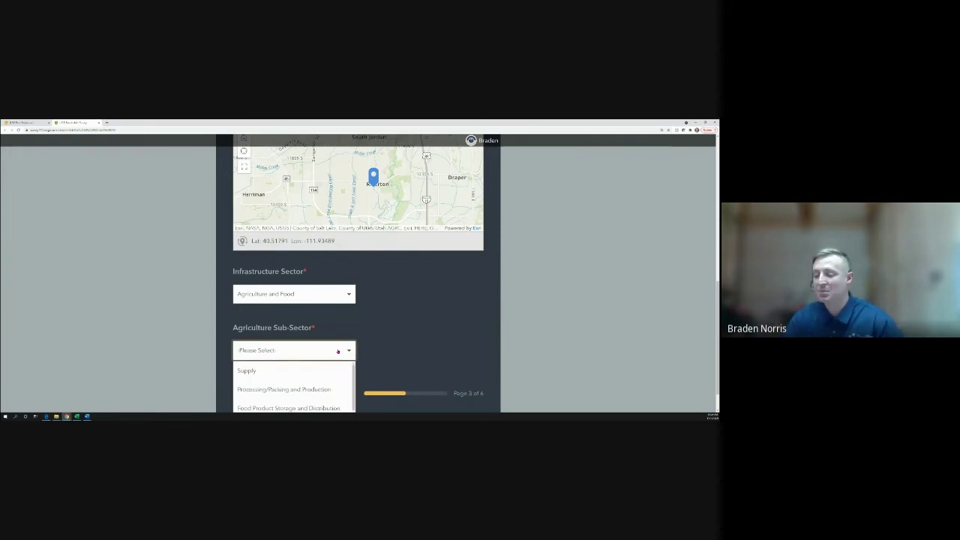
scroll(417, 339, "down", 2)
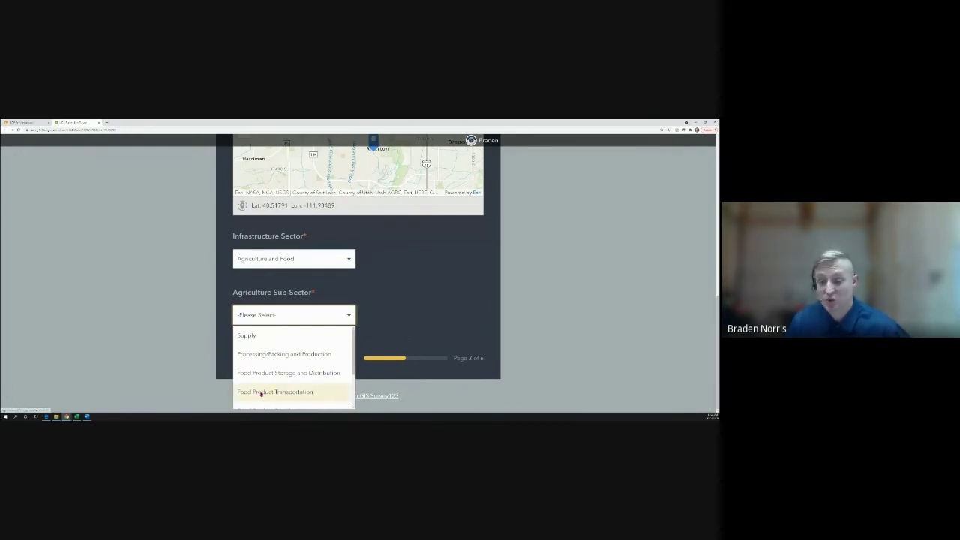
scroll(260, 393, "down", 2)
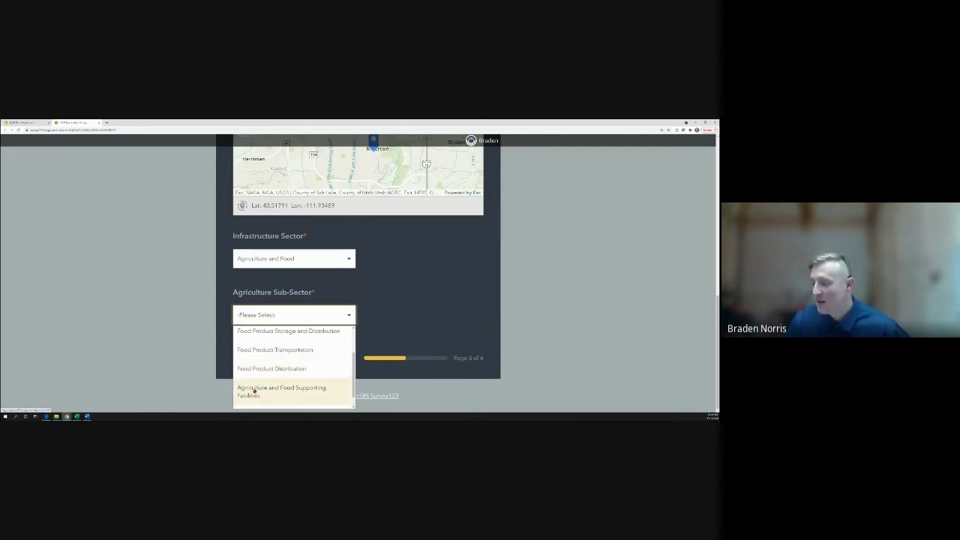
scroll(254, 388, "up", 3)
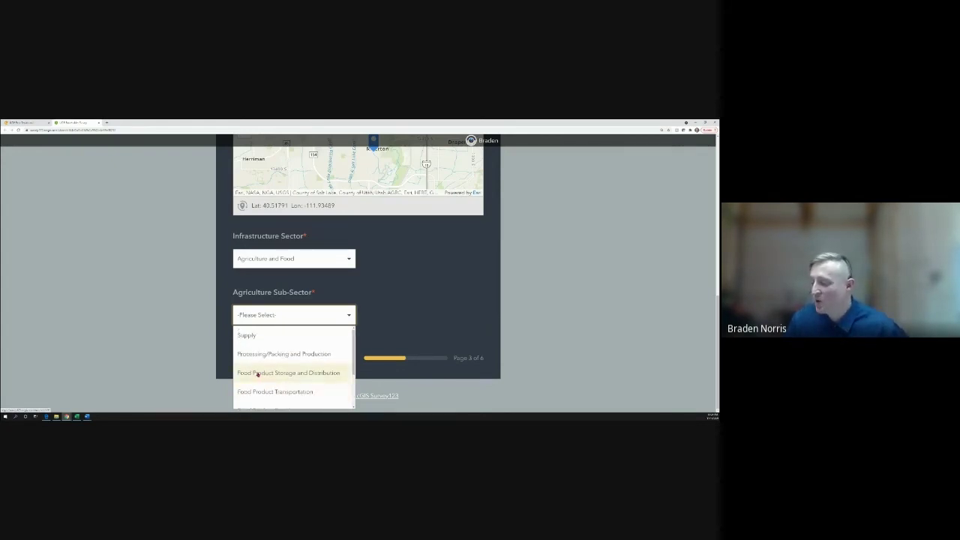
left_click(257, 373)
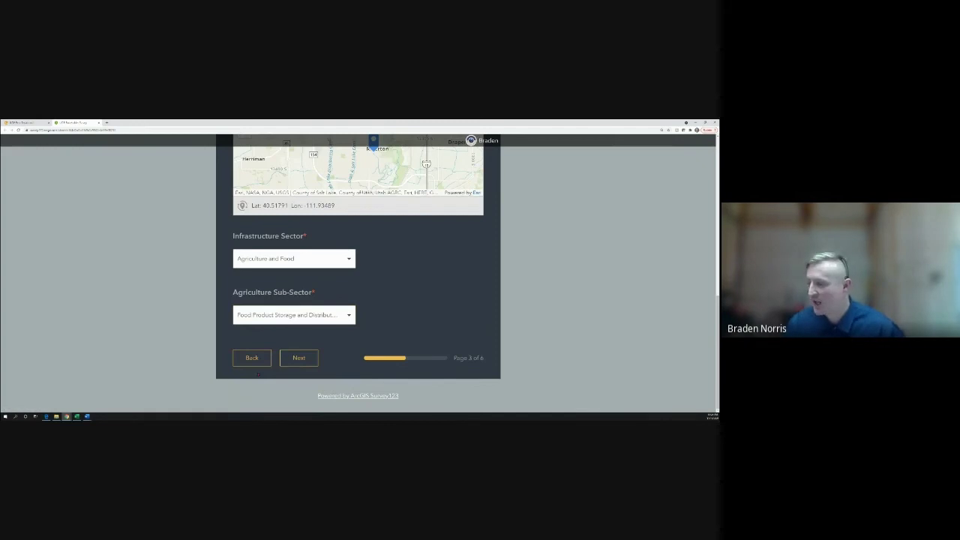
left_click(299, 359)
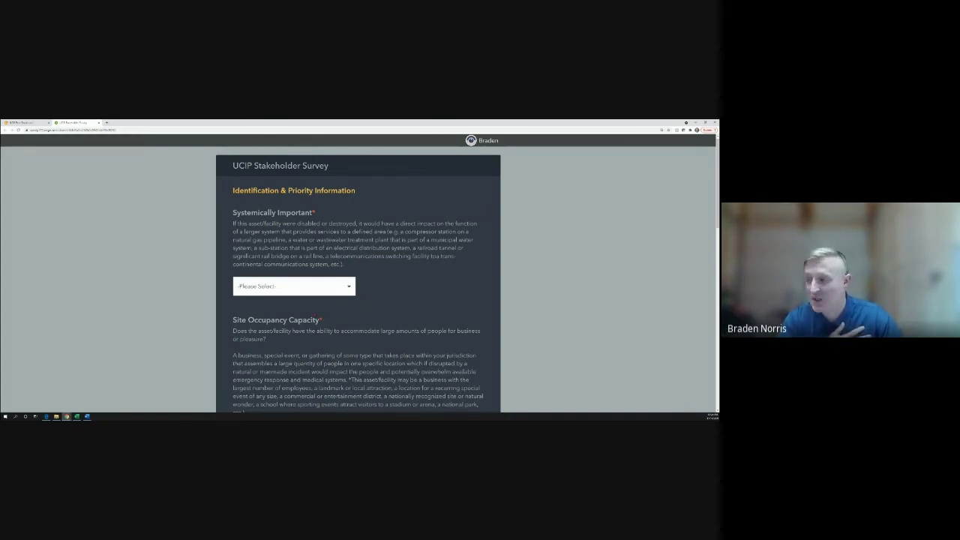
Pick 'Yes, City' from the Systemically Important dropdown
left_click(310, 287)
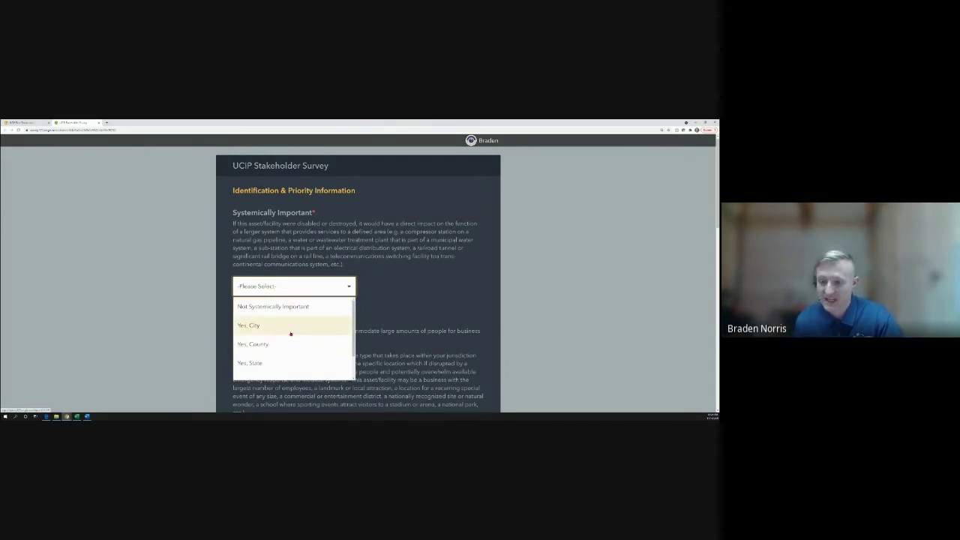
scroll(290, 334, "down", 1)
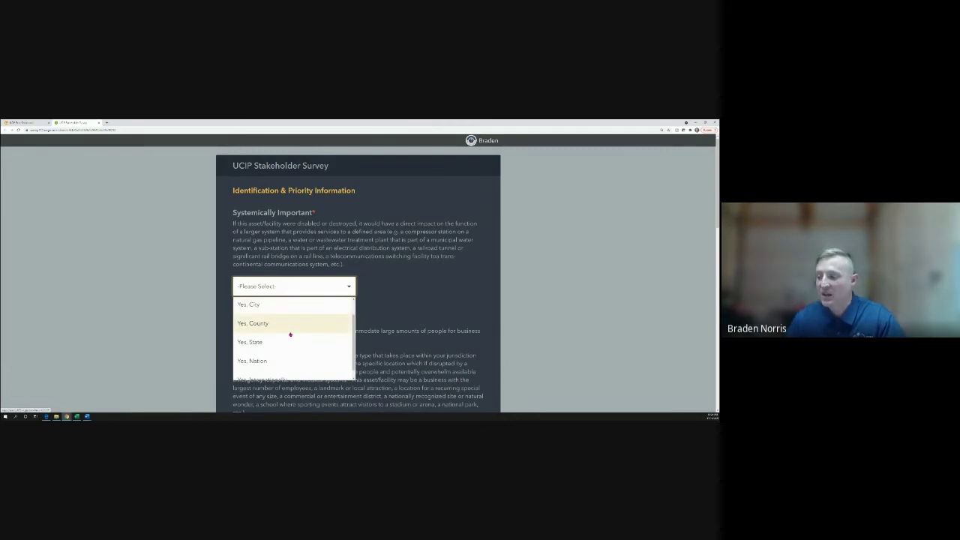
scroll(267, 345, "down", 1)
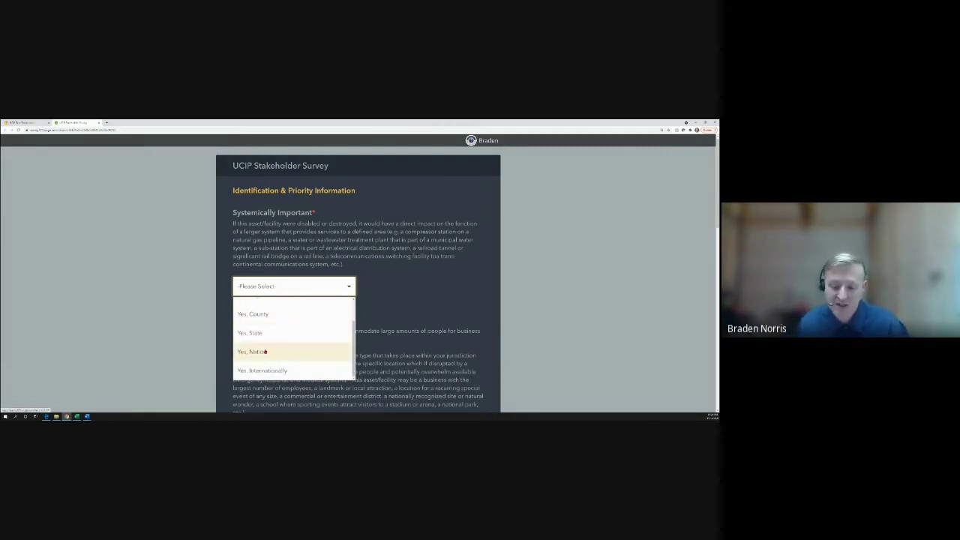
scroll(272, 341, "up", 1)
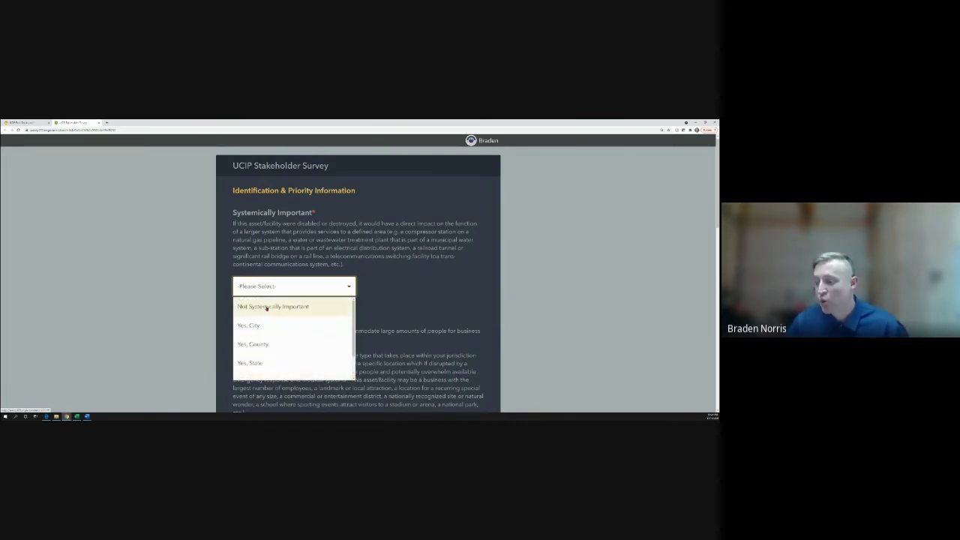
scroll(261, 358, "down", 1)
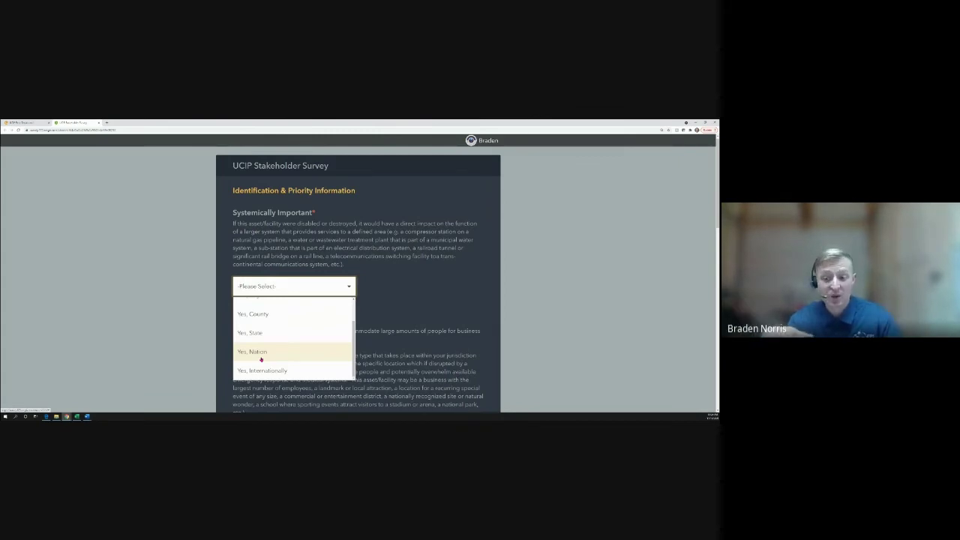
scroll(261, 359, "up", 1)
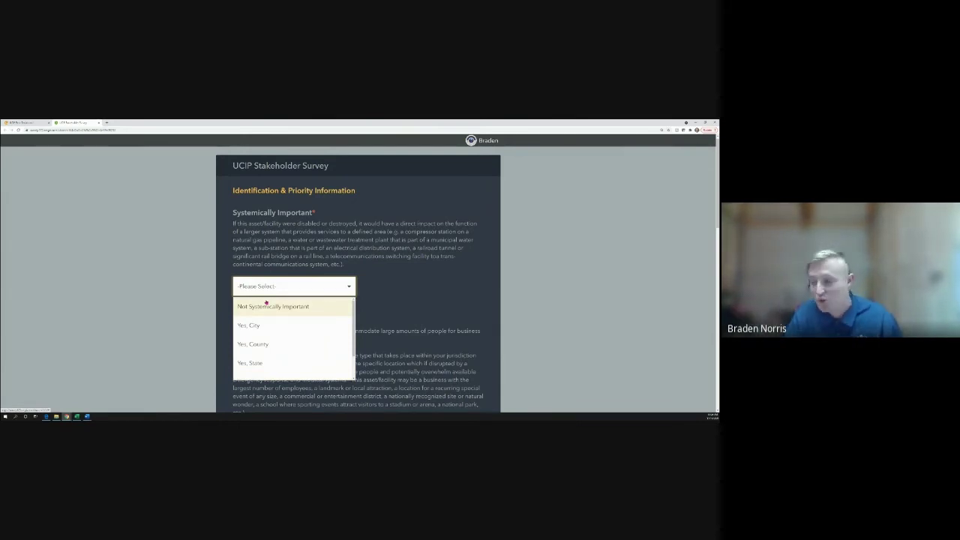
scroll(268, 311, "down", 3)
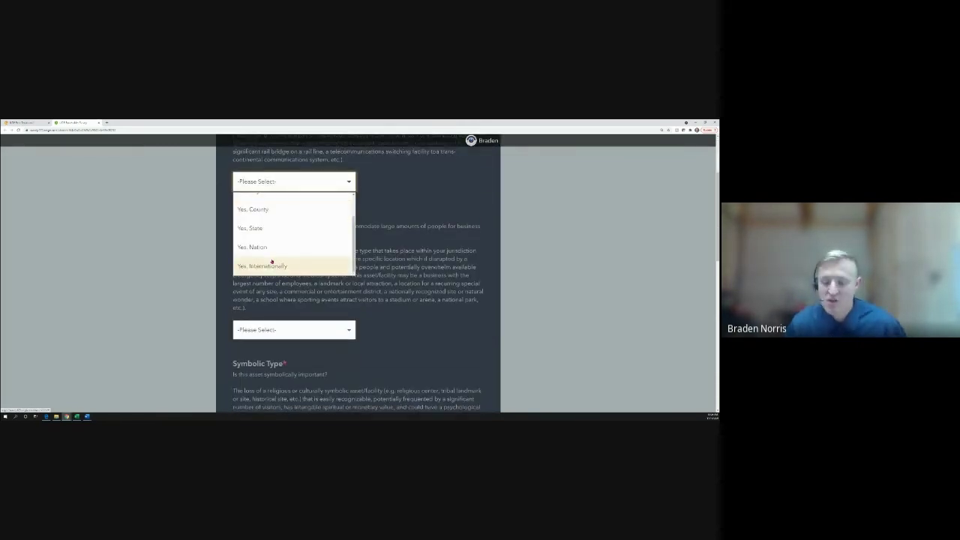
scroll(264, 256, "up", 1)
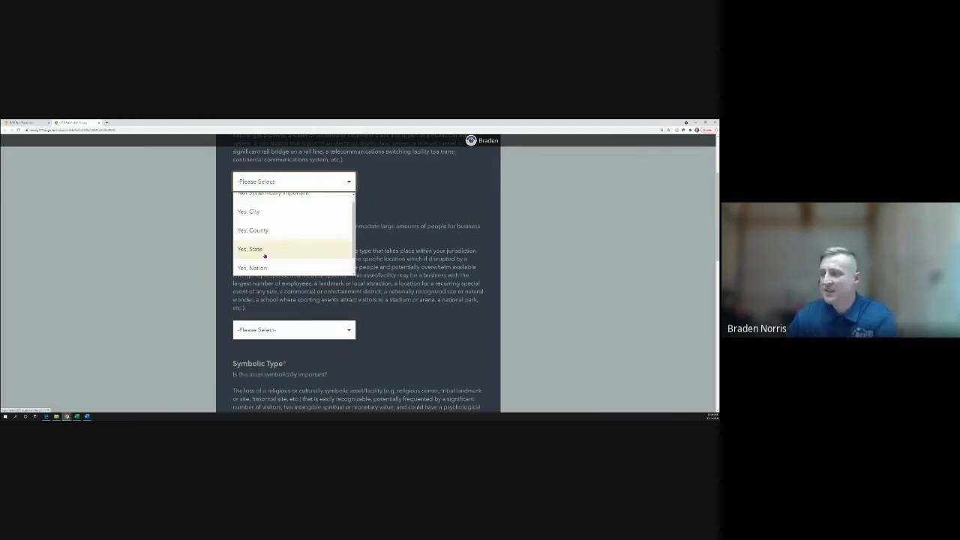
left_click(264, 213)
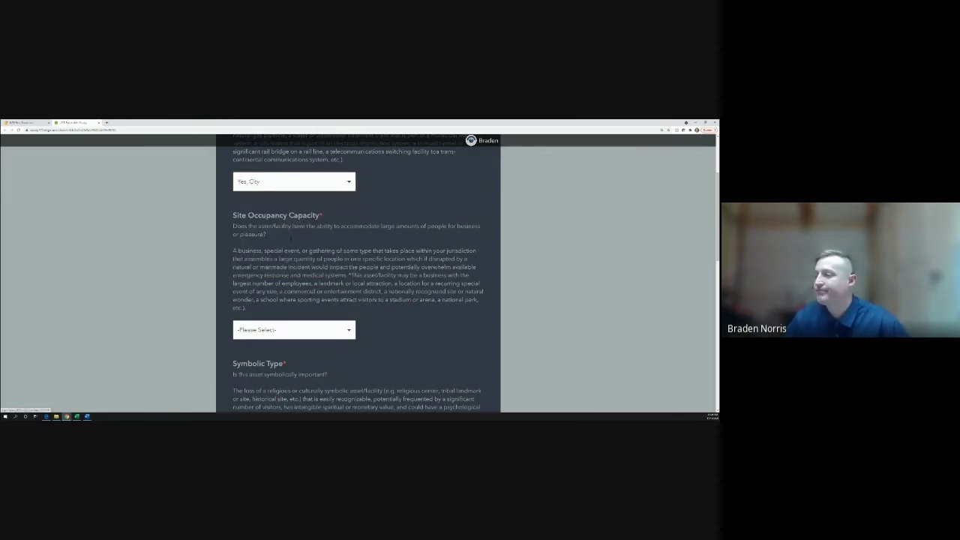
scroll(264, 216, "up", 3)
scroll(339, 324, "down", 3)
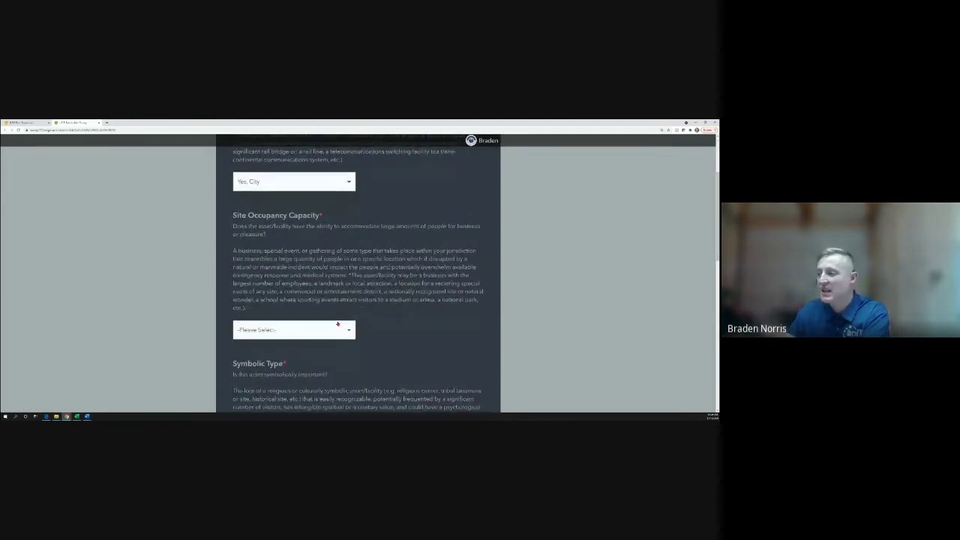
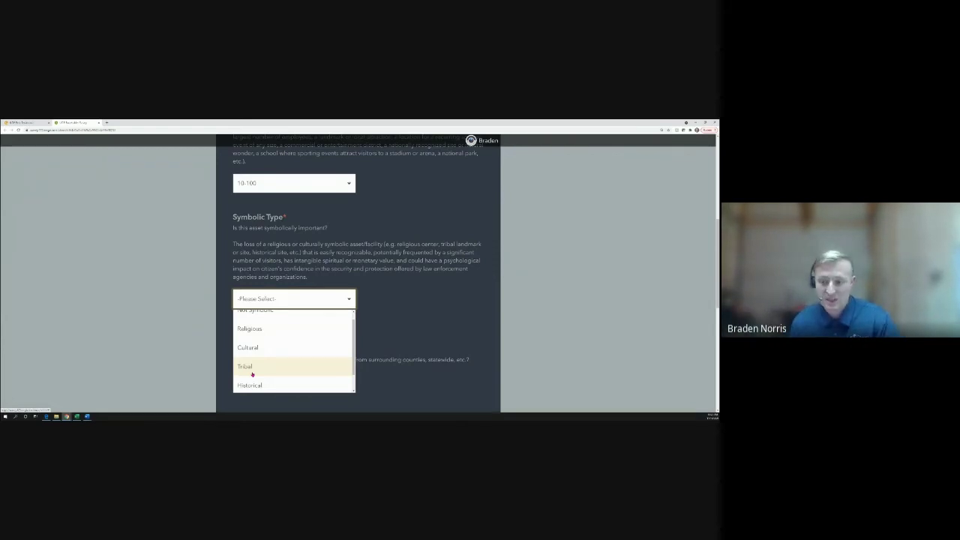
Answer Symbolic Type as Not Symbolic and Economic Geography as Yes, State
scroll(258, 342, "up", 1)
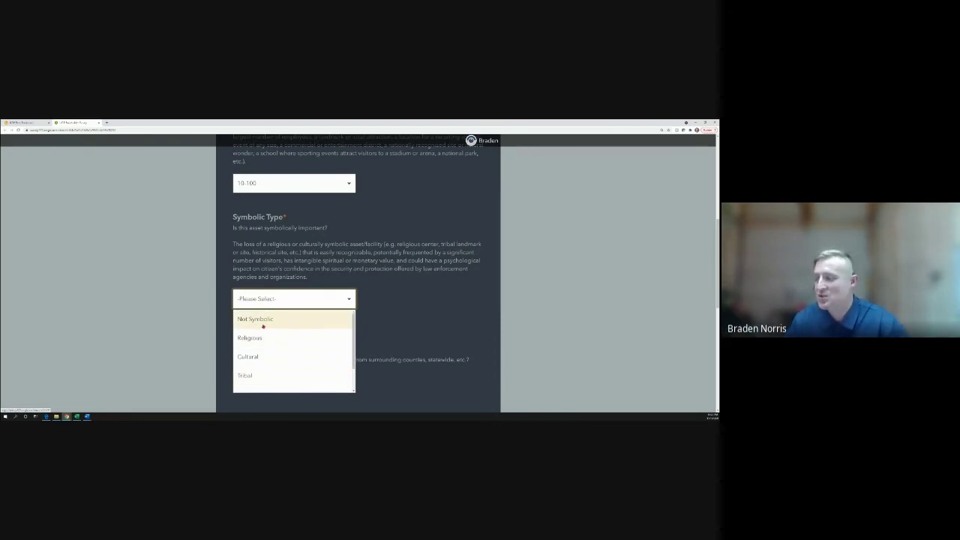
left_click(262, 323)
scroll(223, 365, "down", 3)
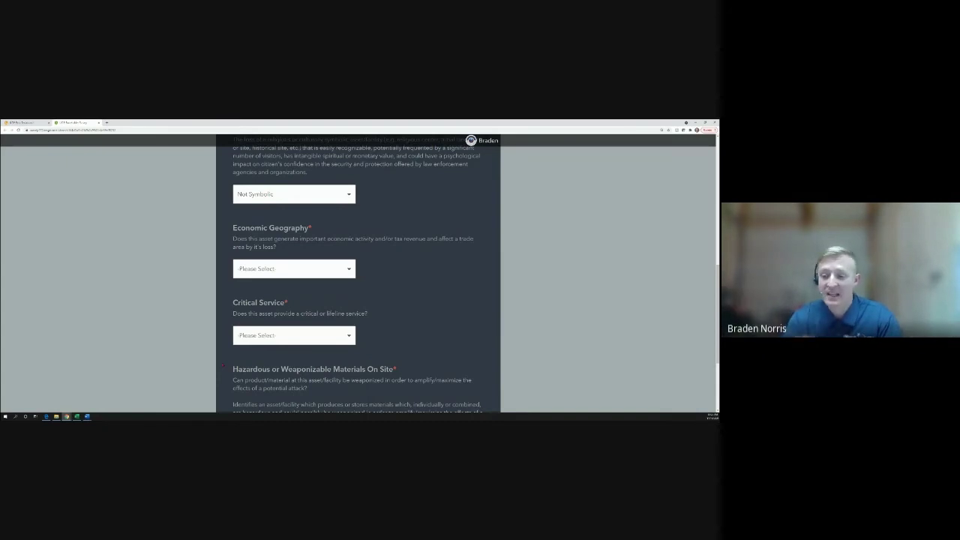
left_click(287, 272)
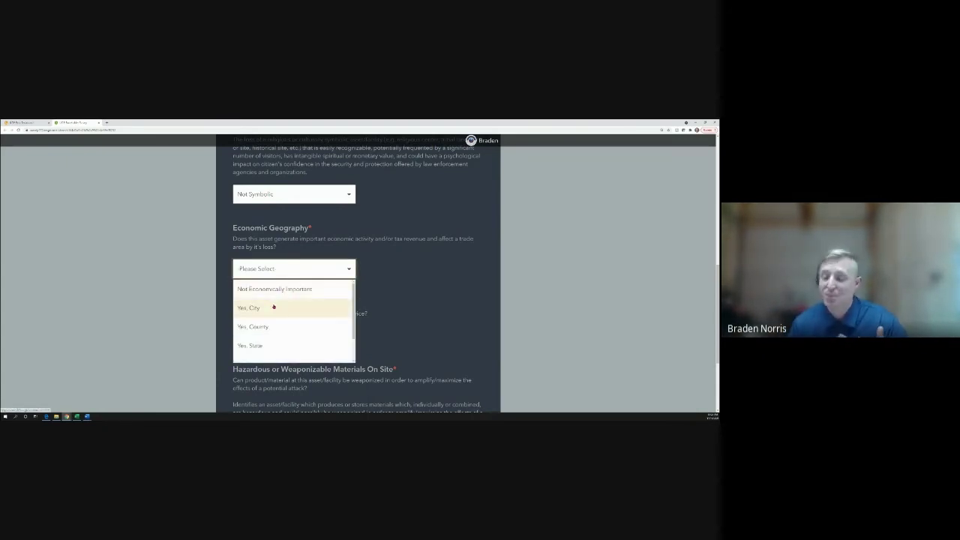
left_click(260, 343)
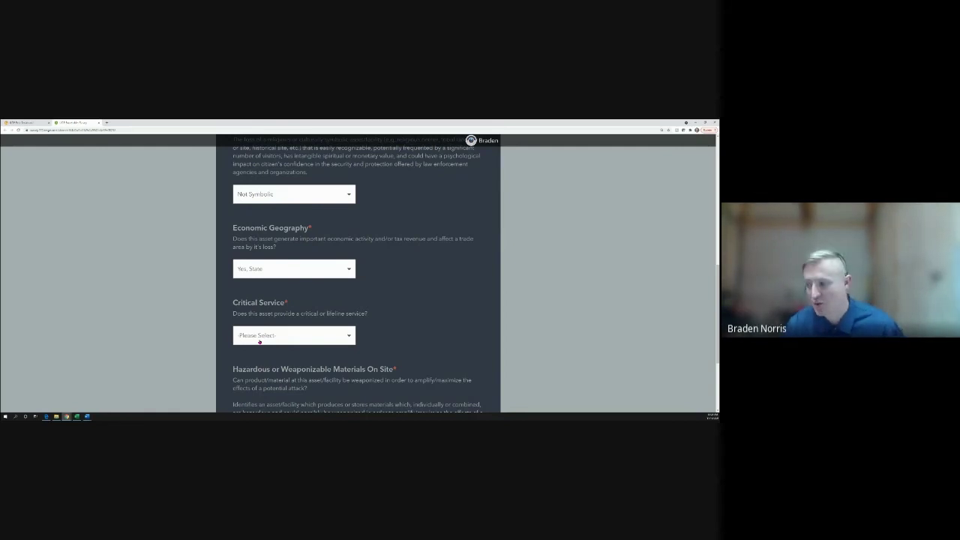
Set Critical Service to Not a Critical Service
scroll(230, 346, "down", 1)
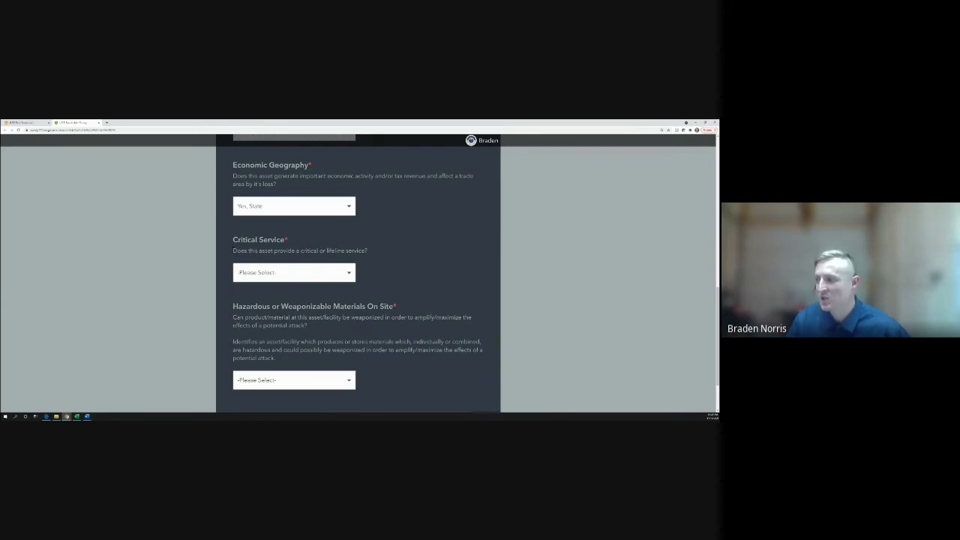
left_click_drag(232, 250, 369, 250)
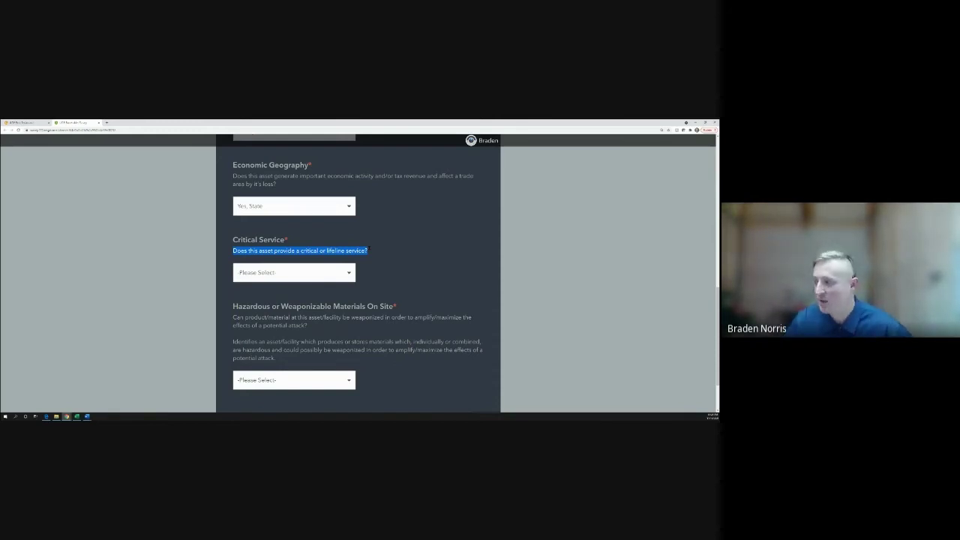
left_click(343, 272)
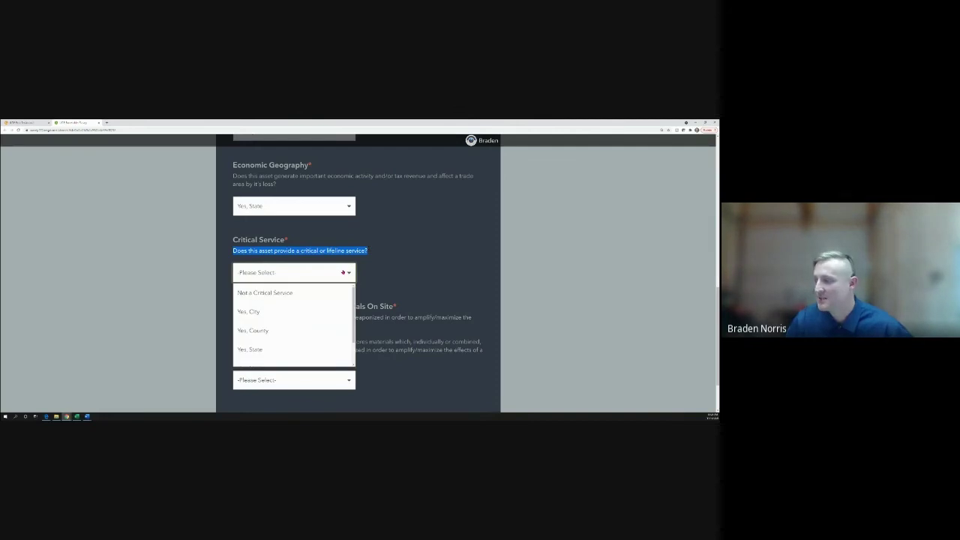
left_click(296, 294)
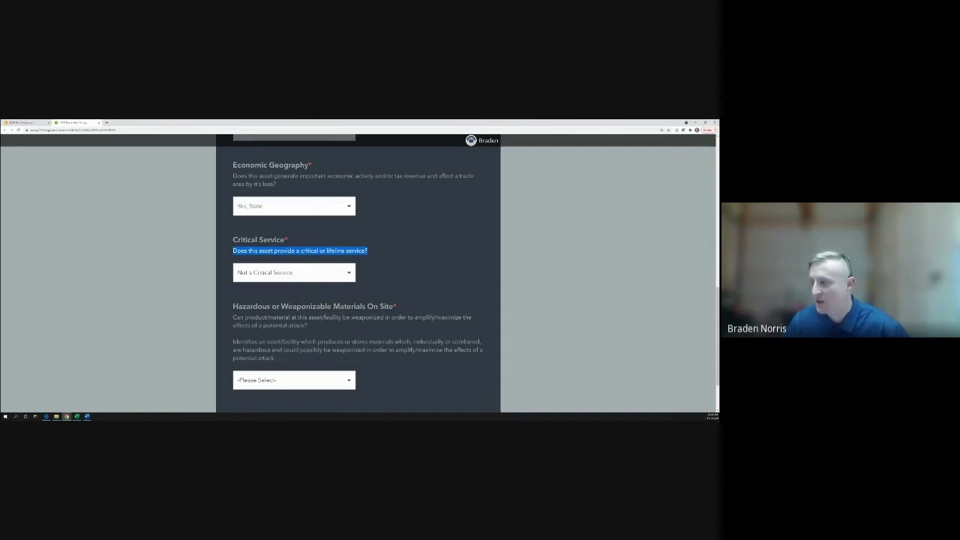
Choose No Hazardous Materials for Hazardous or Weaponizable Materials On Site
scroll(358, 274, "down", 1)
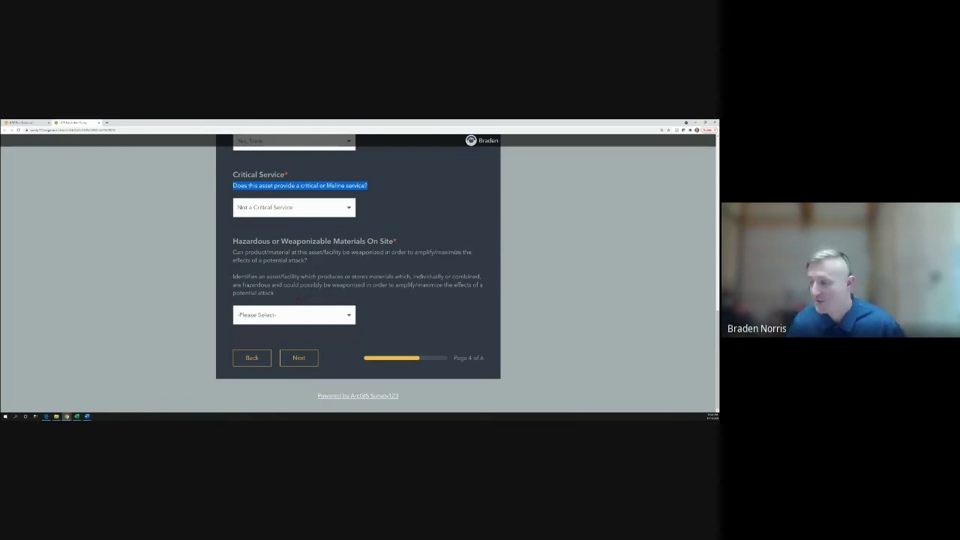
left_click(305, 318)
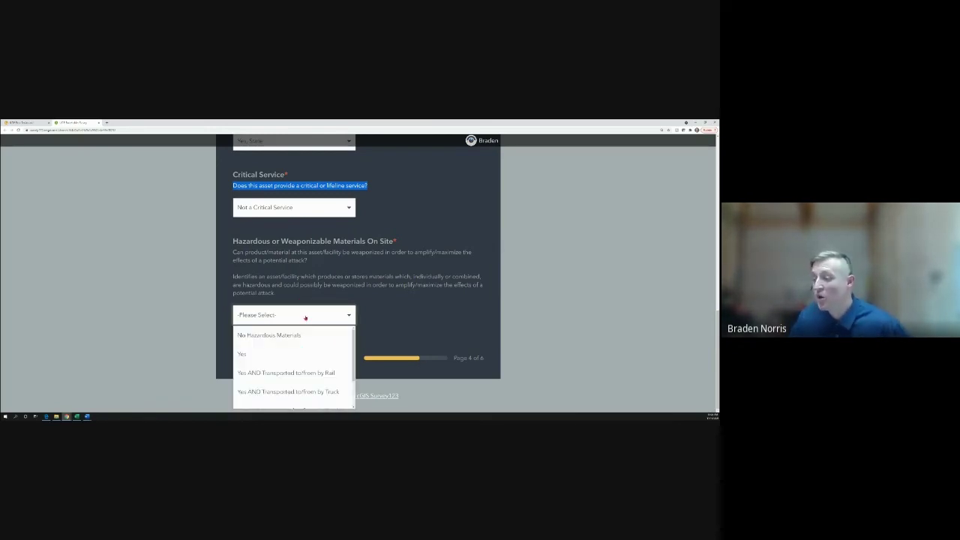
scroll(293, 350, "down", 2)
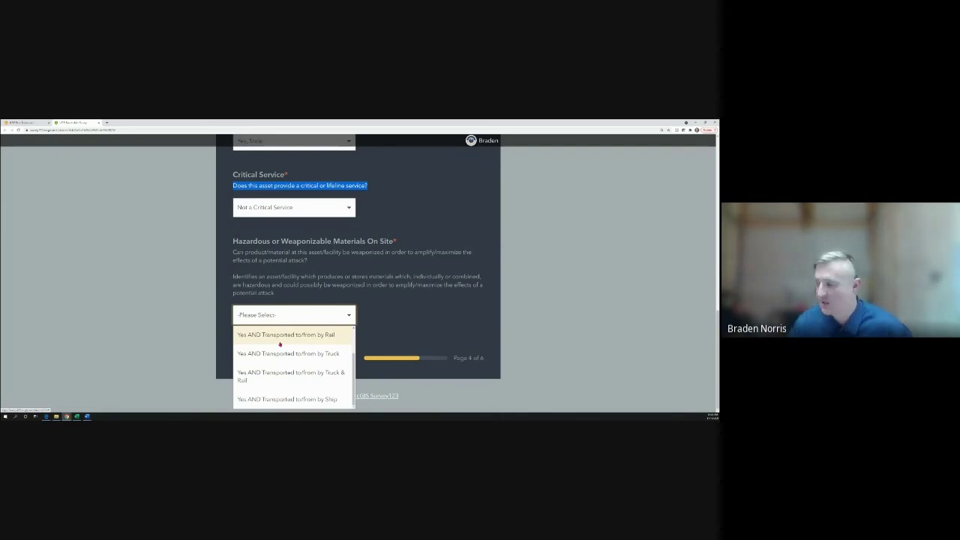
scroll(280, 343, "up", 1)
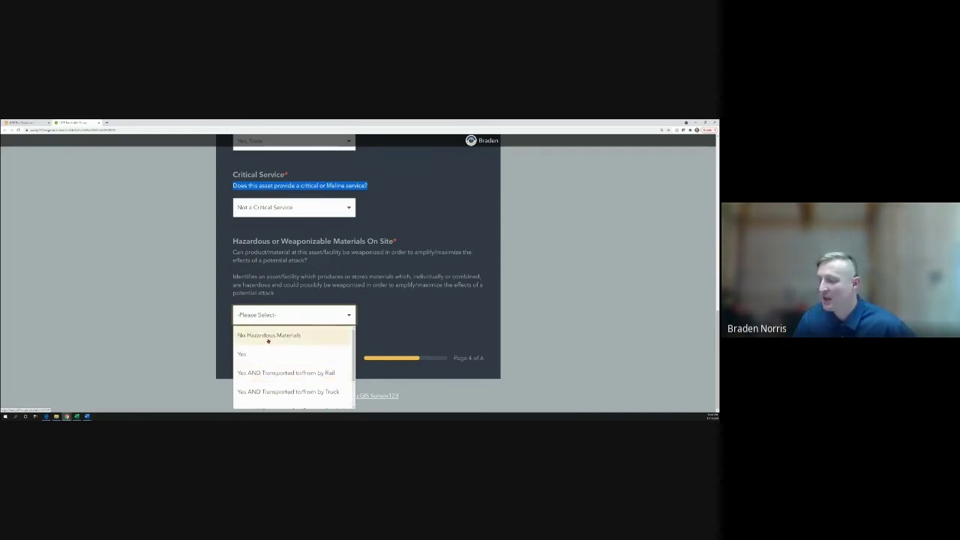
left_click(267, 335)
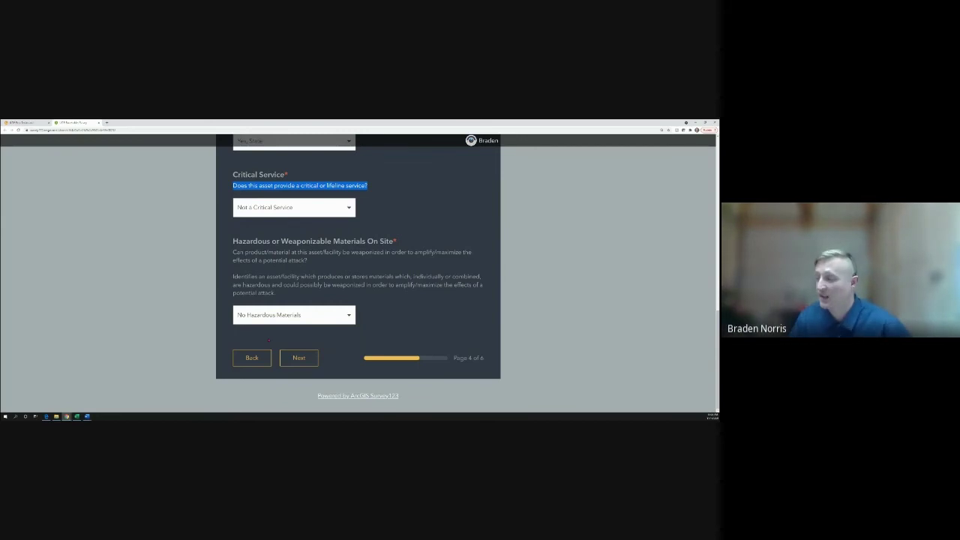
On the next survey page, set Public Accessibility of Asset to Some Credentialing Required
left_click(299, 357)
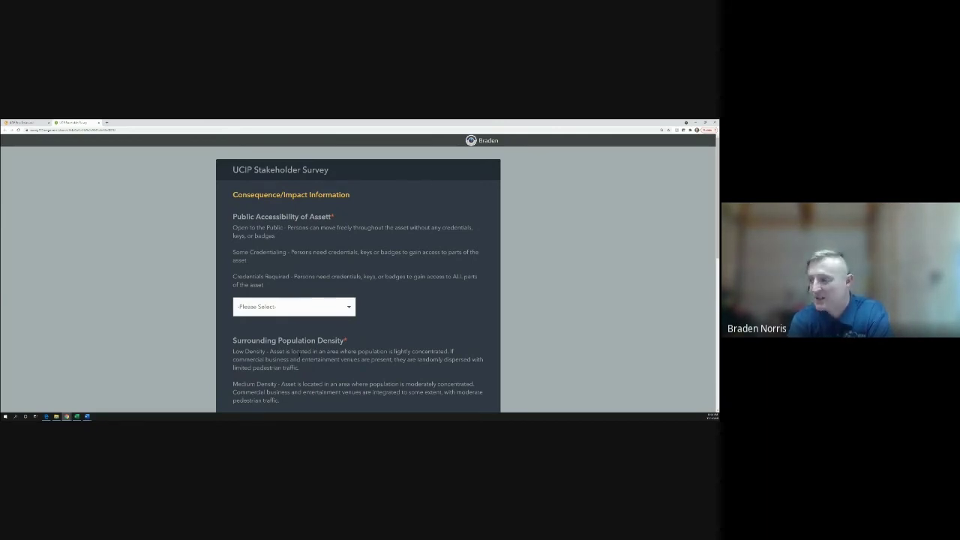
left_click(303, 308)
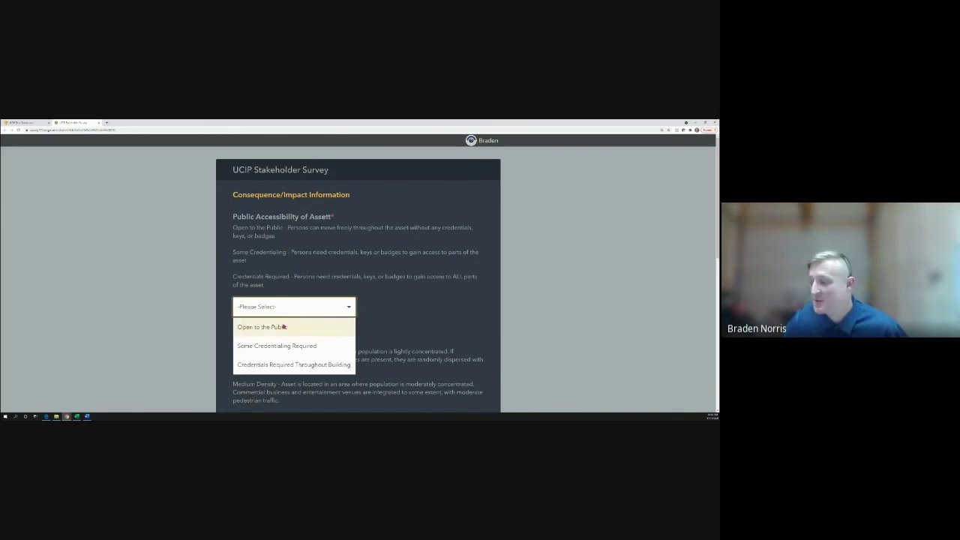
left_click(278, 345)
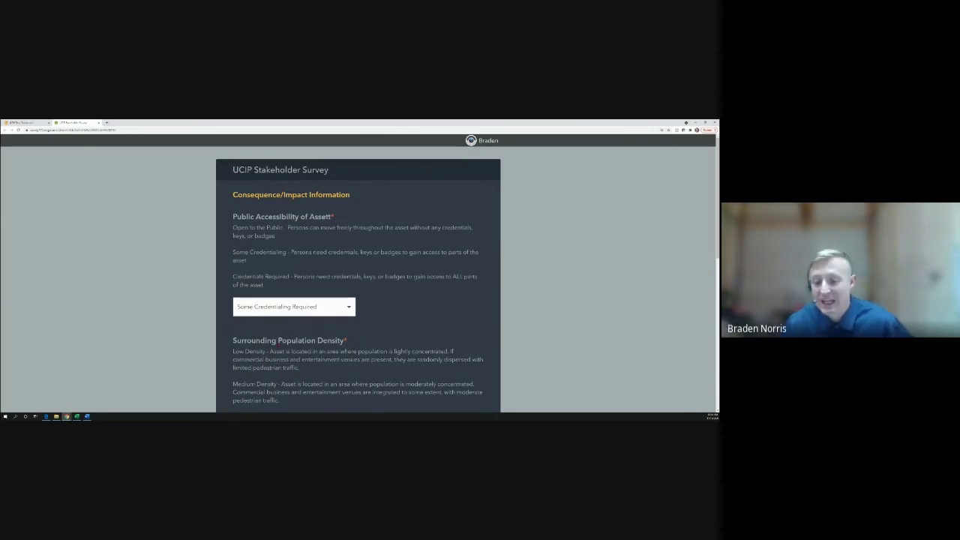
scroll(358, 285, "down", 1)
scroll(268, 342, "down", 3)
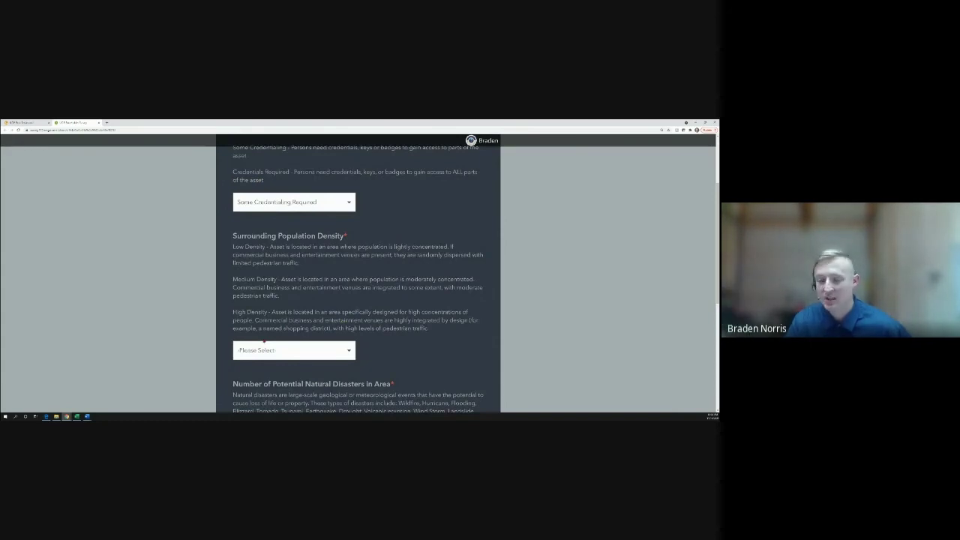
Set Surrounding Population Density to Medium Density, correcting an initial High Density pick
left_click(273, 355)
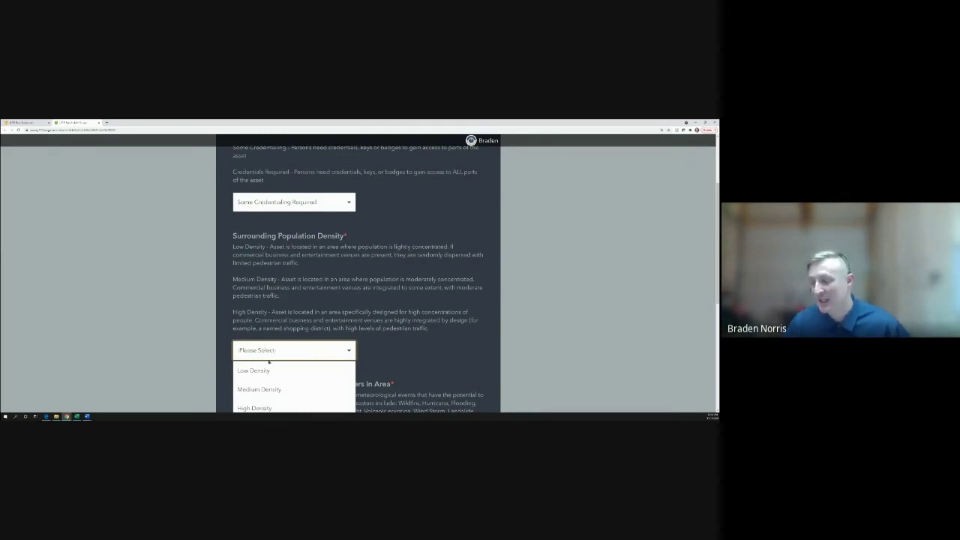
scroll(258, 371, "down", 1)
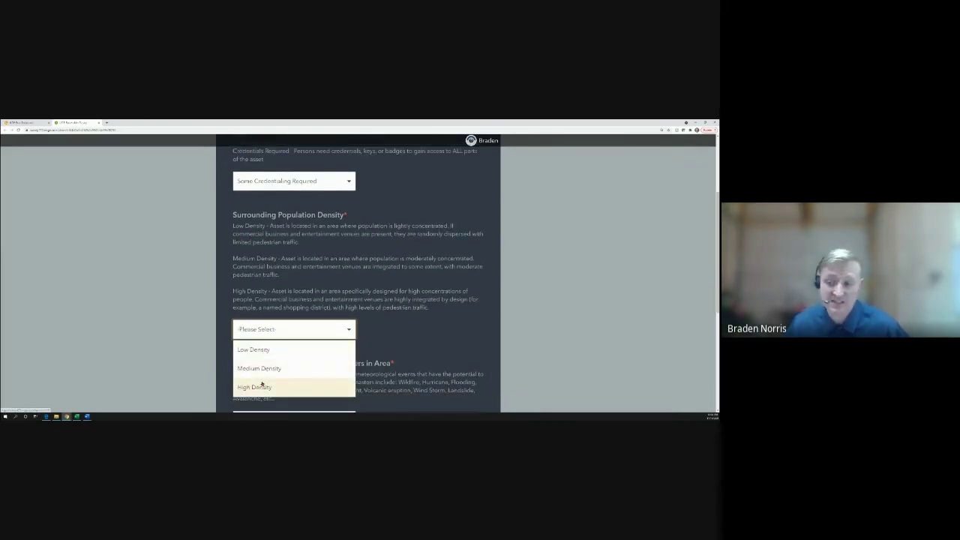
left_click(261, 386)
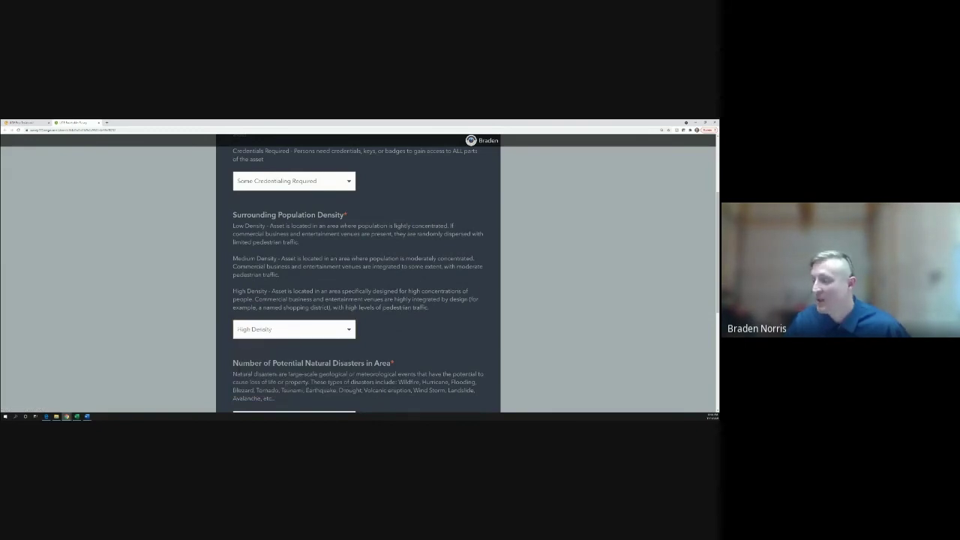
scroll(240, 375, "down", 2)
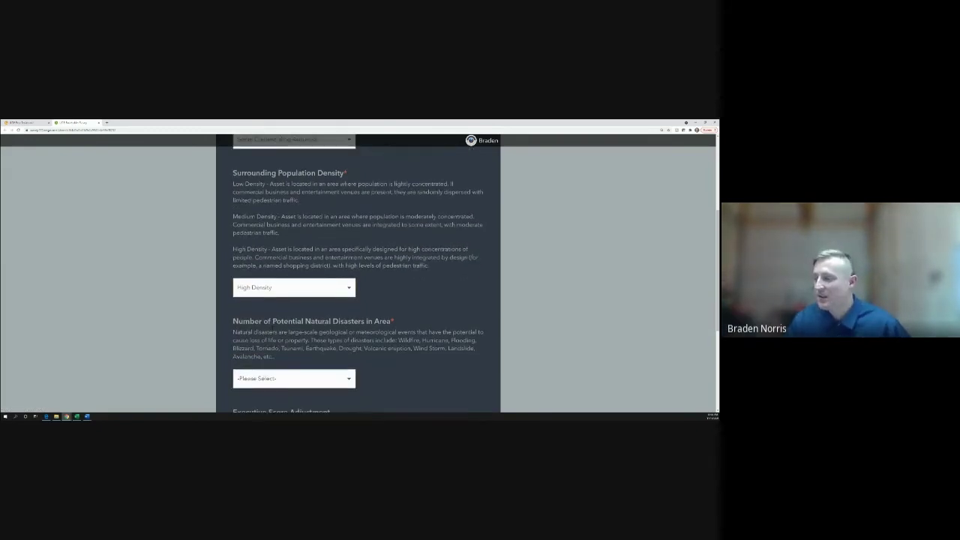
left_click(267, 289)
left_click(262, 325)
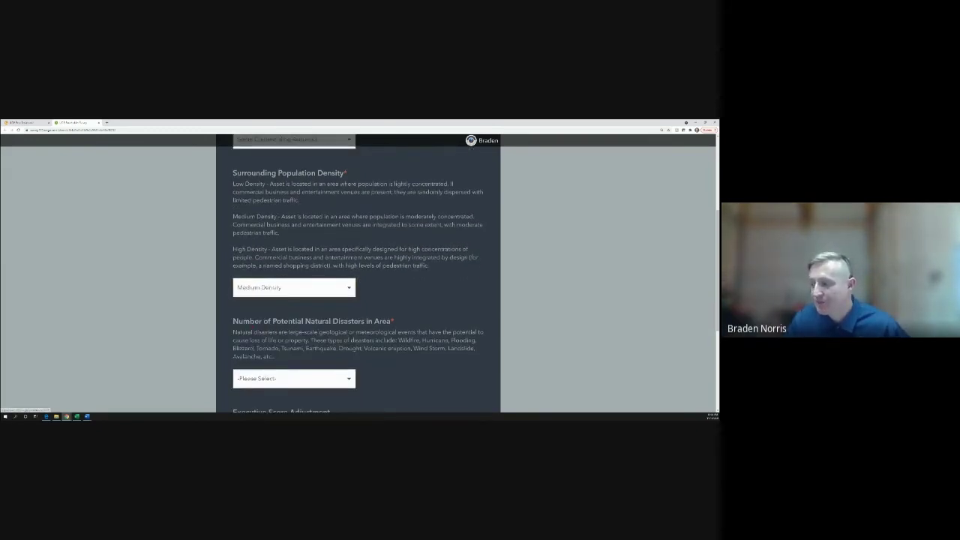
scroll(261, 326, "down", 2)
scroll(297, 299, "down", 2)
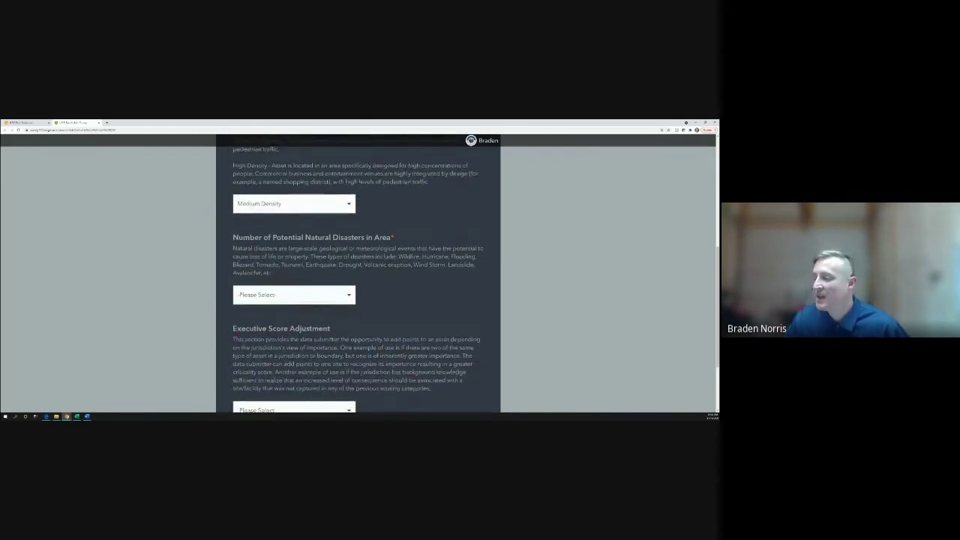
Choose 1-2 potential natural disasters and a 7 Points executive score adjustment
left_click(296, 299)
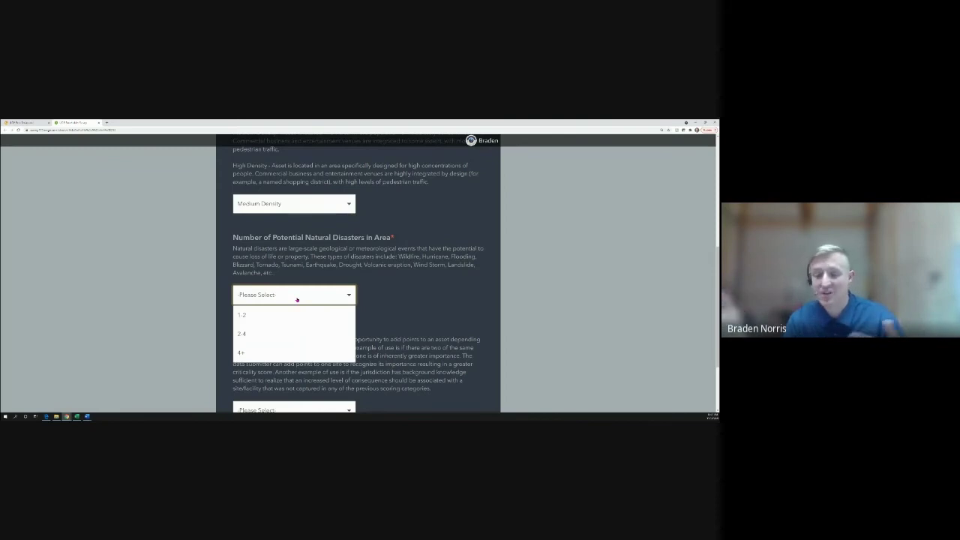
left_click(278, 314)
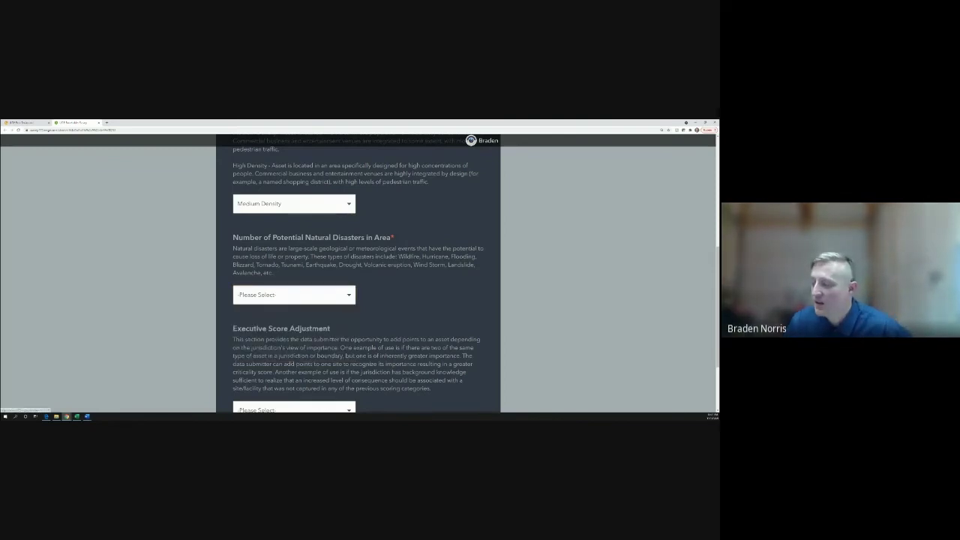
scroll(359, 273, "down", 2)
left_click(289, 329)
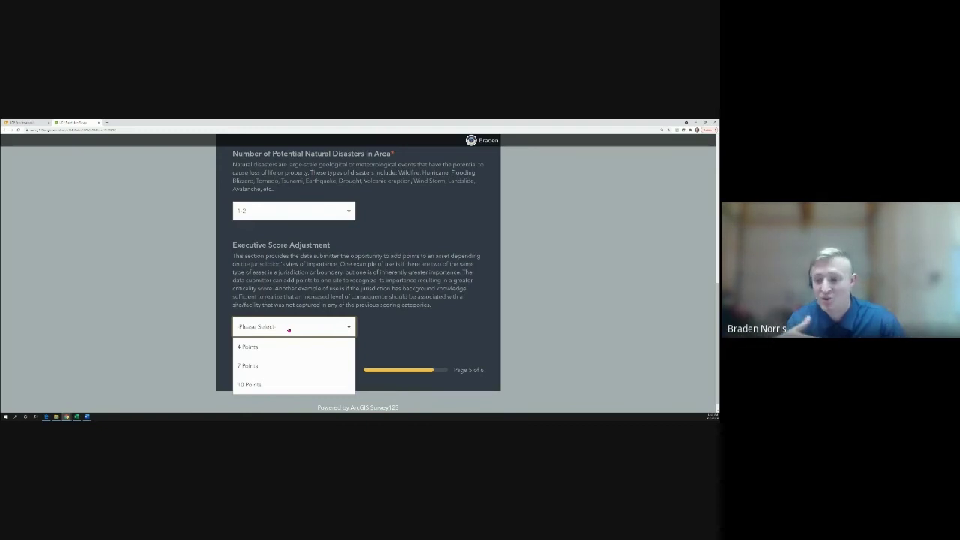
left_click(272, 365)
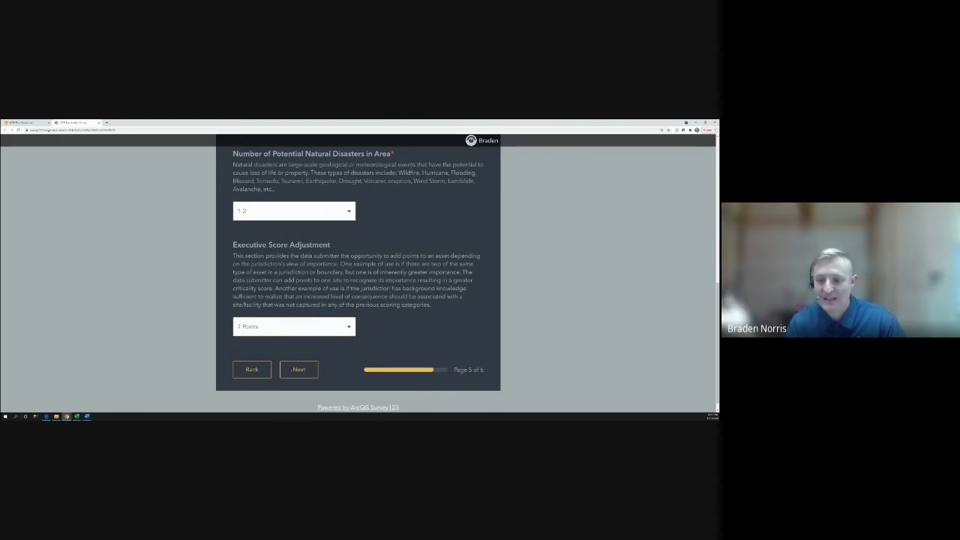
On the Final Notes page, enter 'test' and submit the survey
left_click(297, 369)
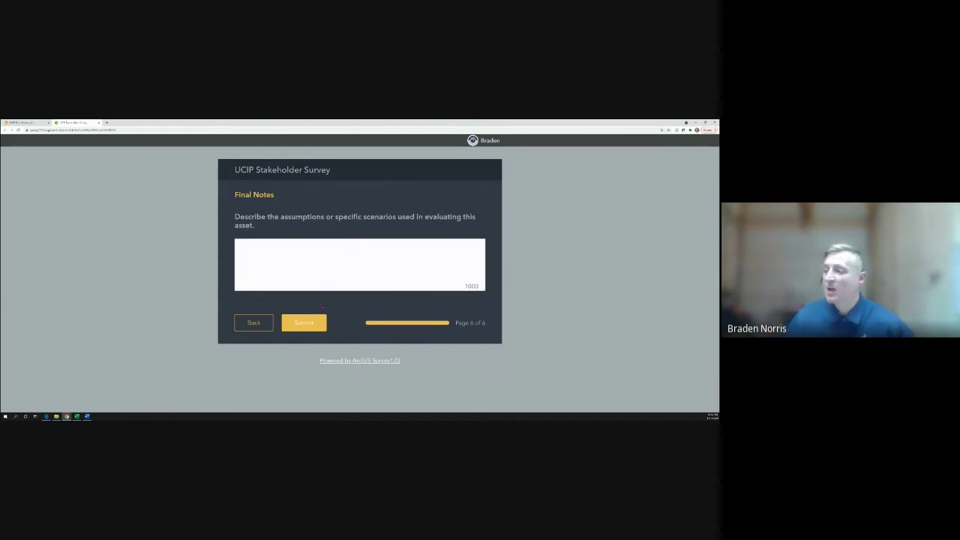
left_click(333, 255)
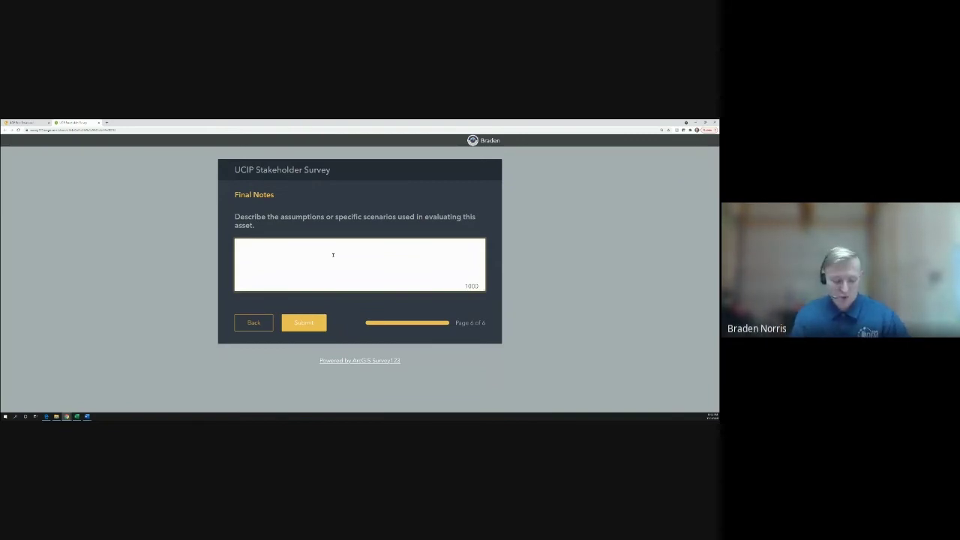
type("test")
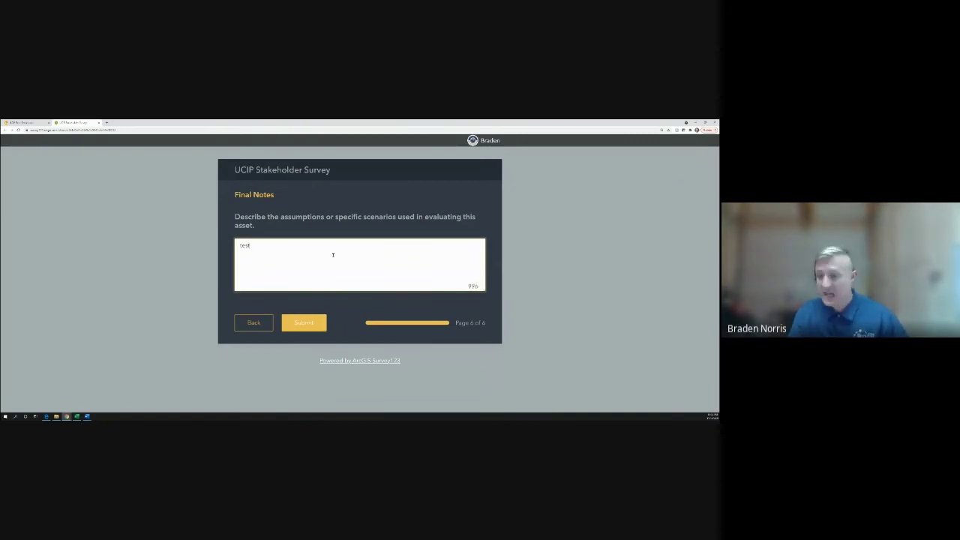
left_click(310, 325)
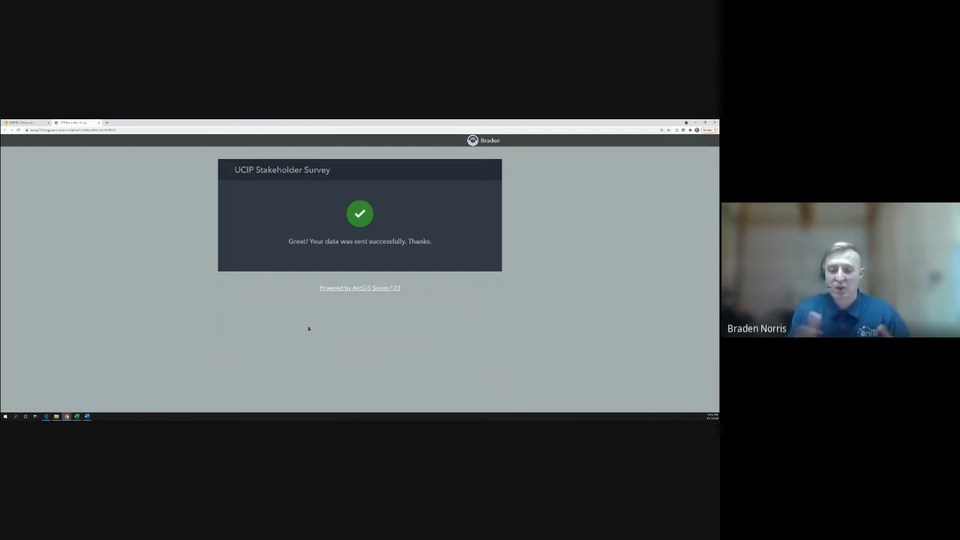
Close the finished survey to return to the infrastructure dashboard
left_click(99, 123)
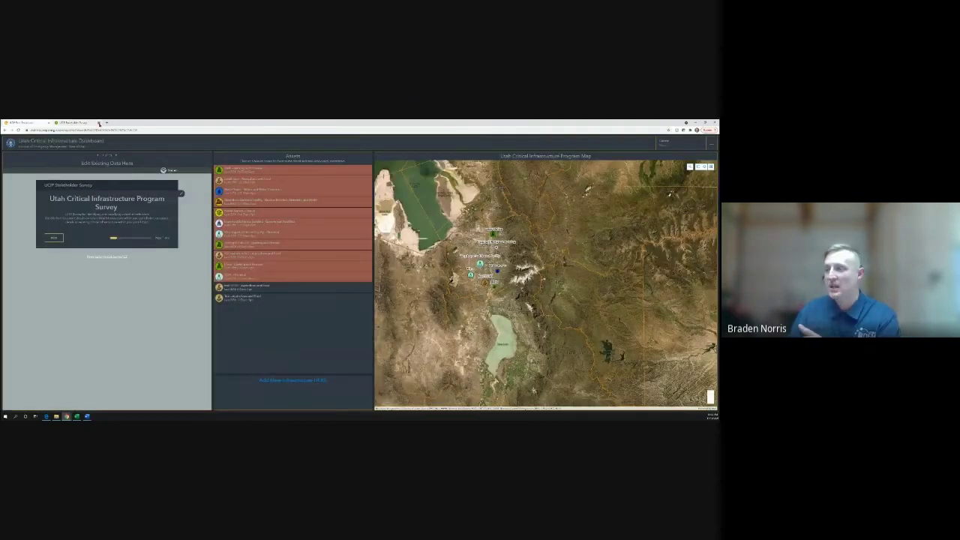
left_click(99, 123)
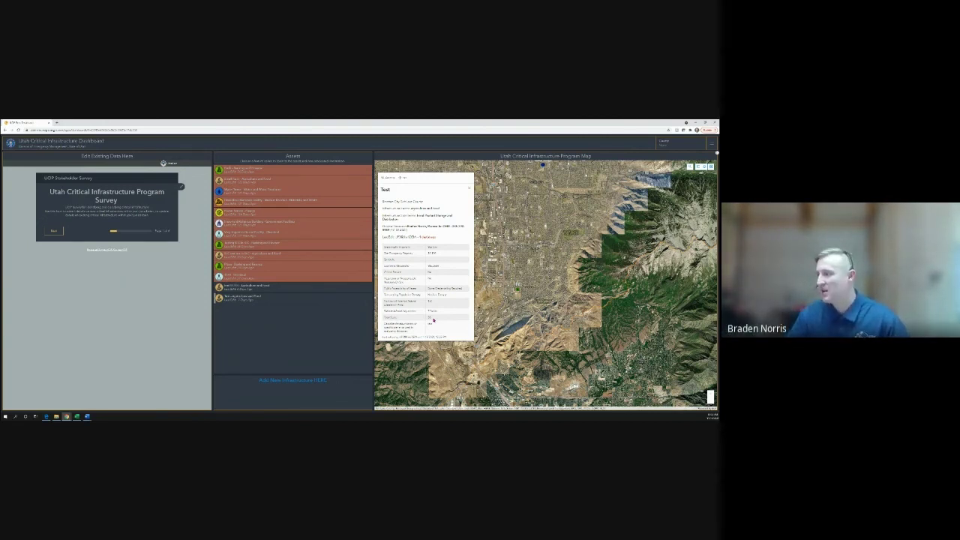
Dismiss the Test asset popup, then view and close the Very Important Secret Facility details
left_click(458, 193)
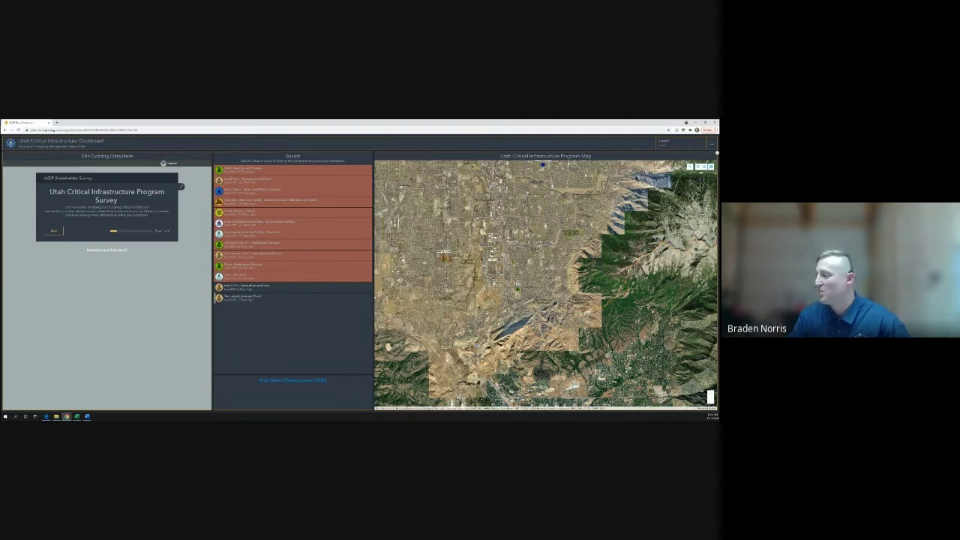
scroll(459, 193, "up", 2)
scroll(458, 192, "down", 3)
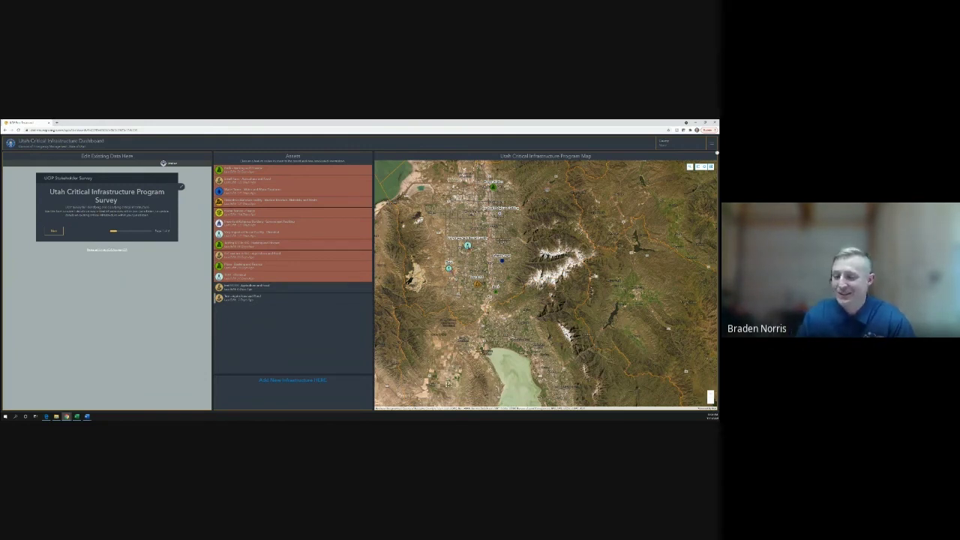
left_click(443, 320)
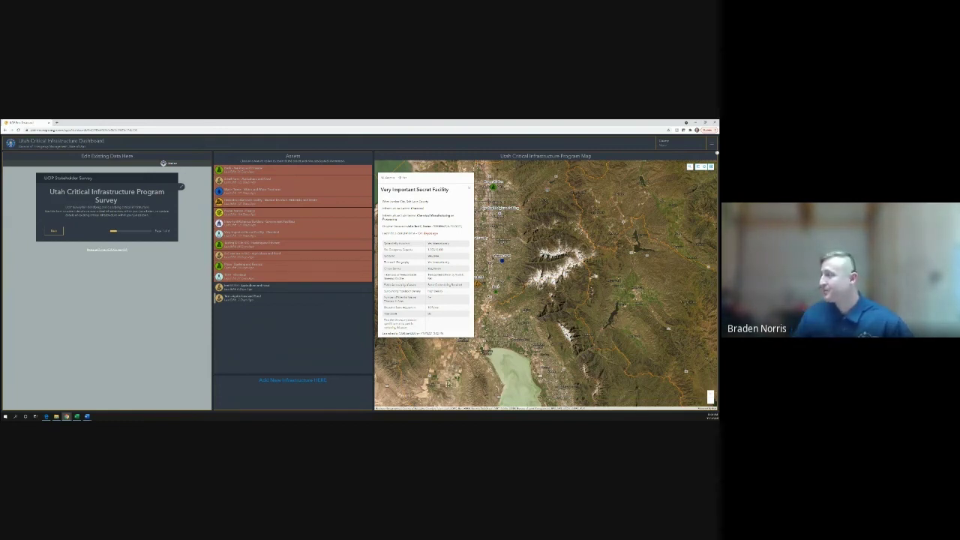
key("Escape")
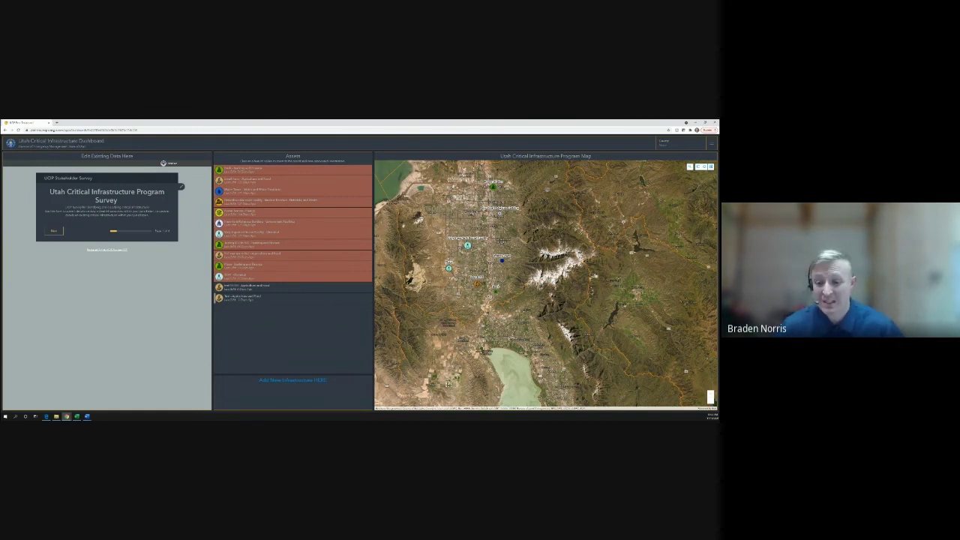
Zoom the program map out several levels to show the wide region around the asset markers
scroll(545, 285, "down", 2)
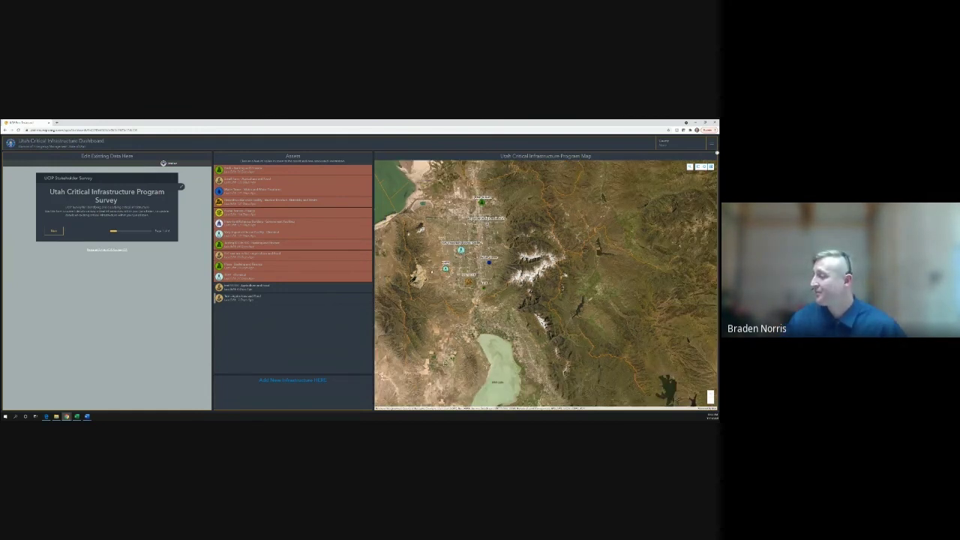
scroll(558, 289, "down", 2)
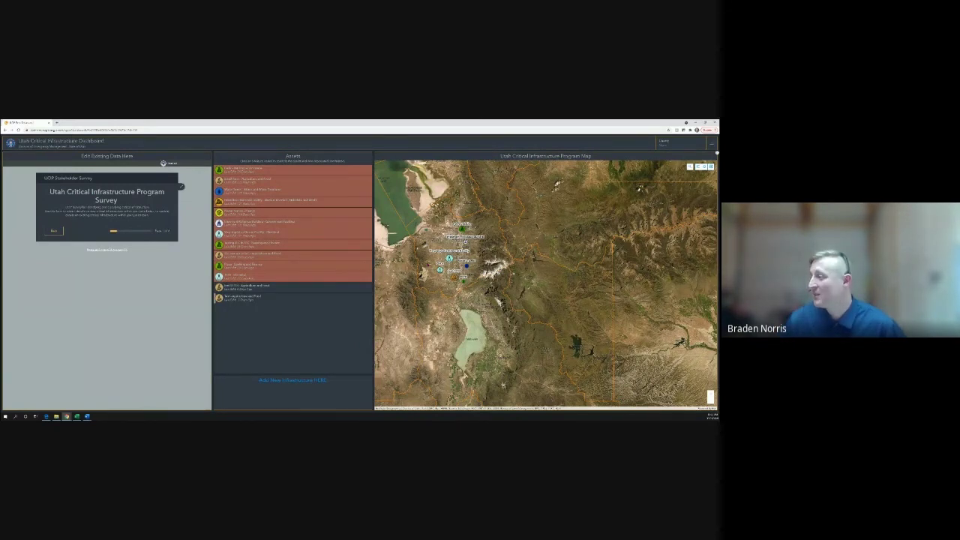
scroll(546, 283, "down", 1)
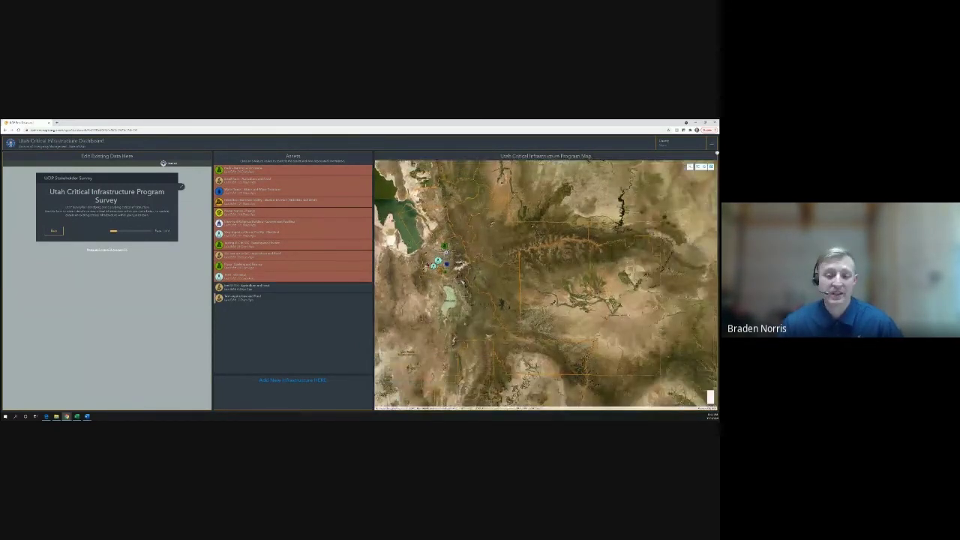